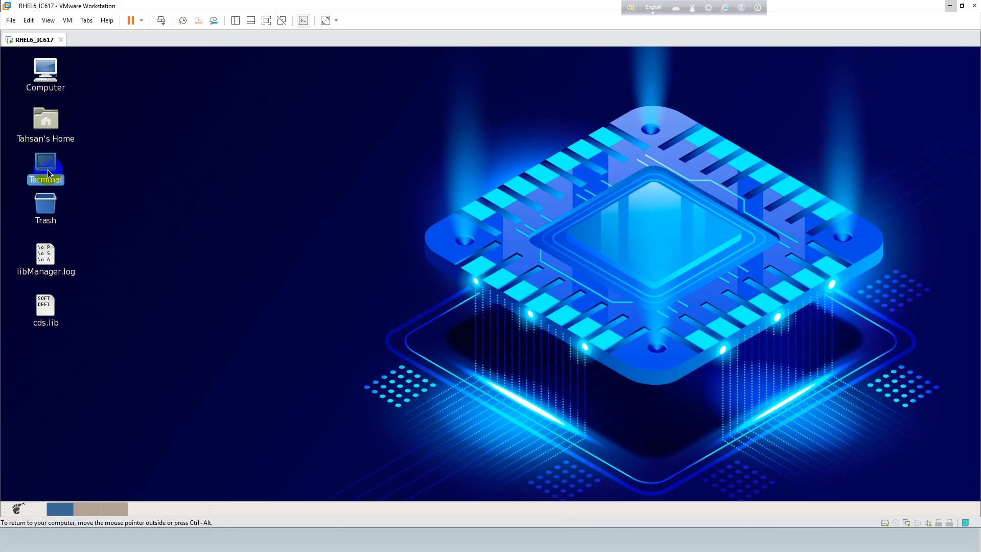
Step: Launch Virtuoso from a terminal with "virtuoso &", then minimize the terminal and move the log window higher on the desktop
double_click(48, 171)
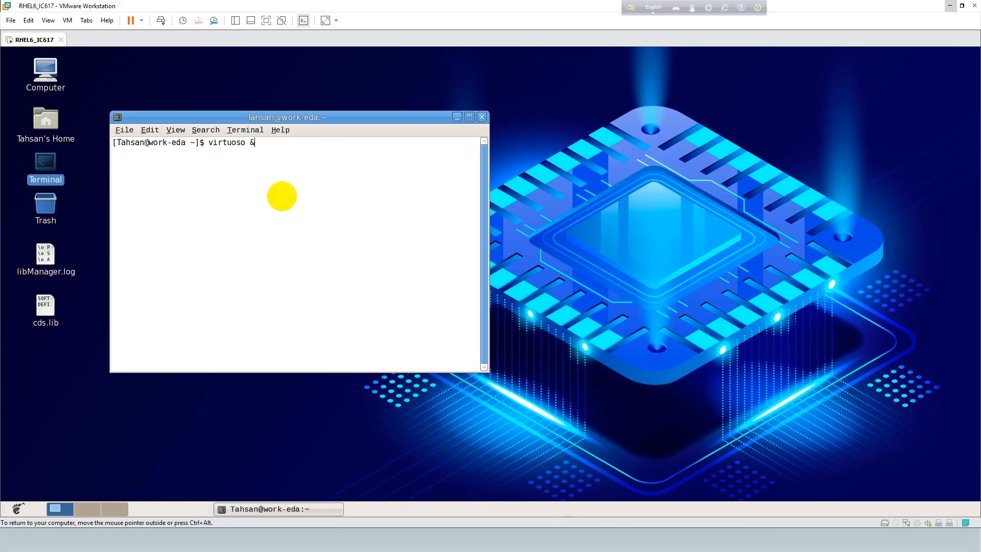
text(virtuoso &)
key(Return)
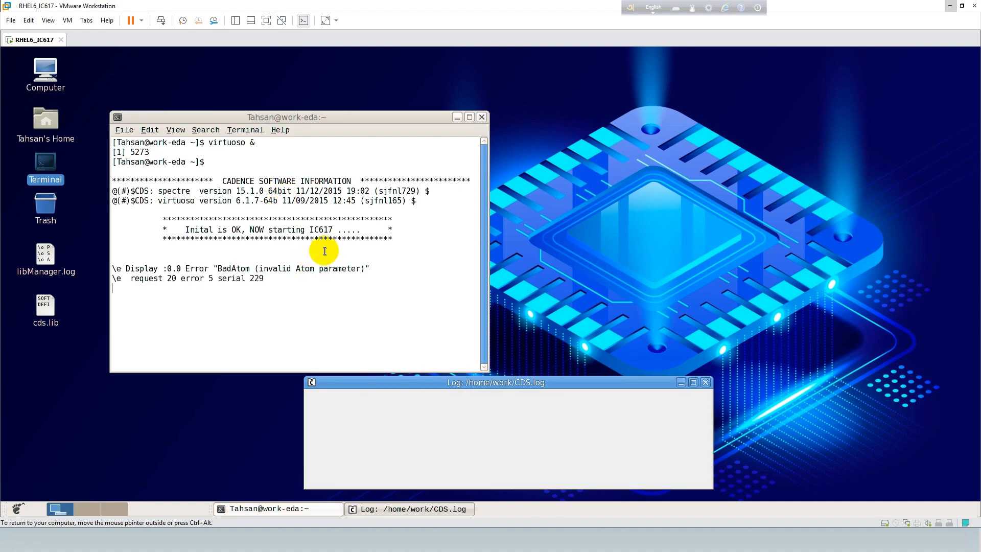
click(457, 117)
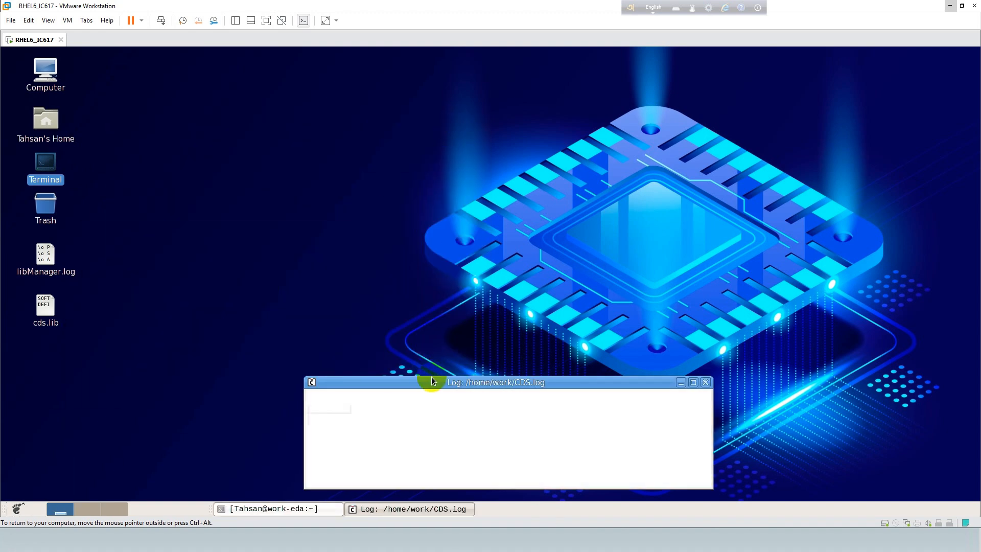
drag(431, 382, 399, 188)
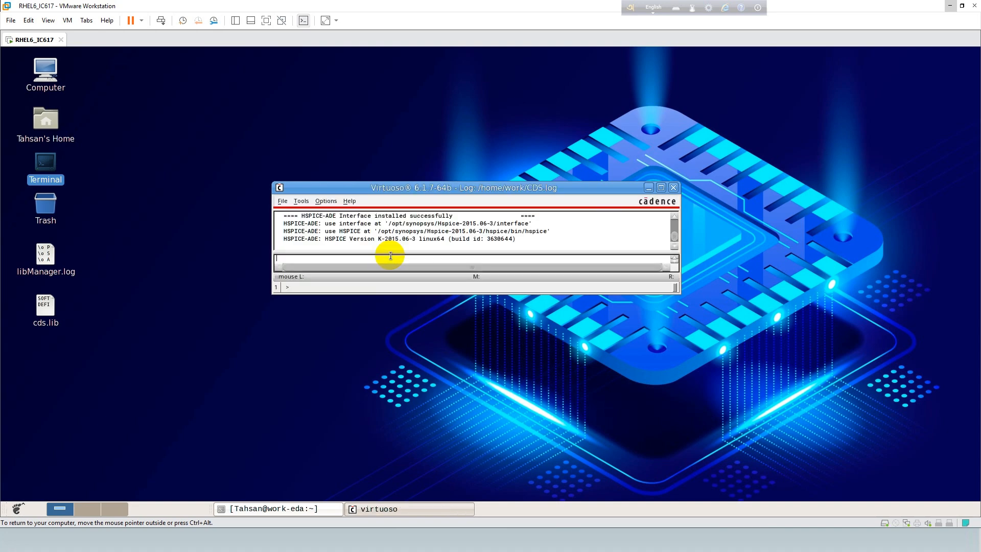
Step: Open the Library Manager and select the cmos_gates library
click(302, 201)
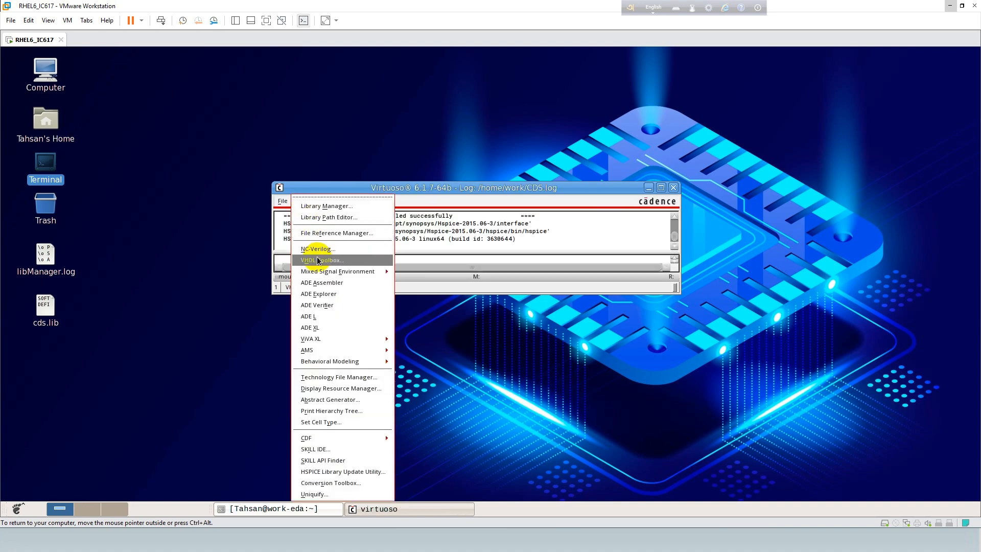
click(317, 207)
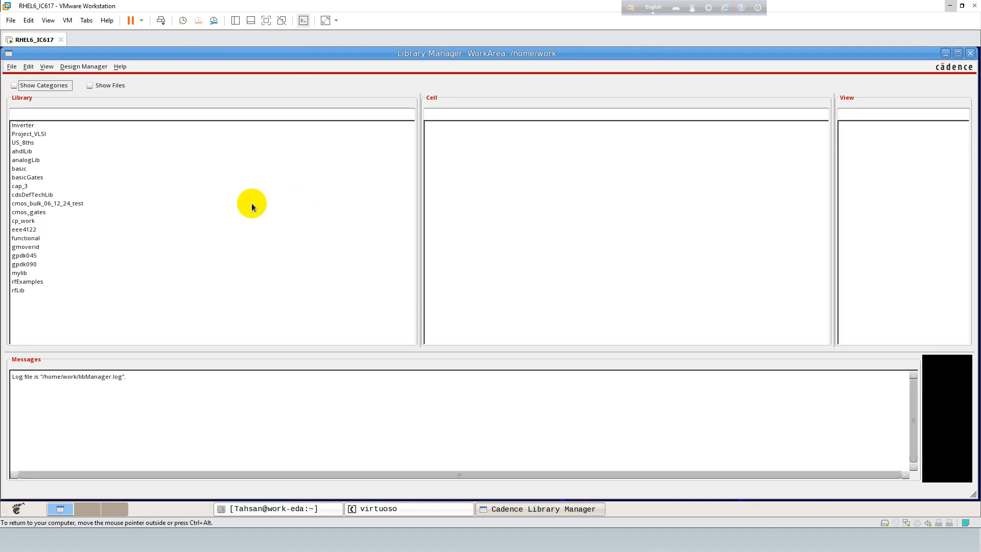
click(31, 212)
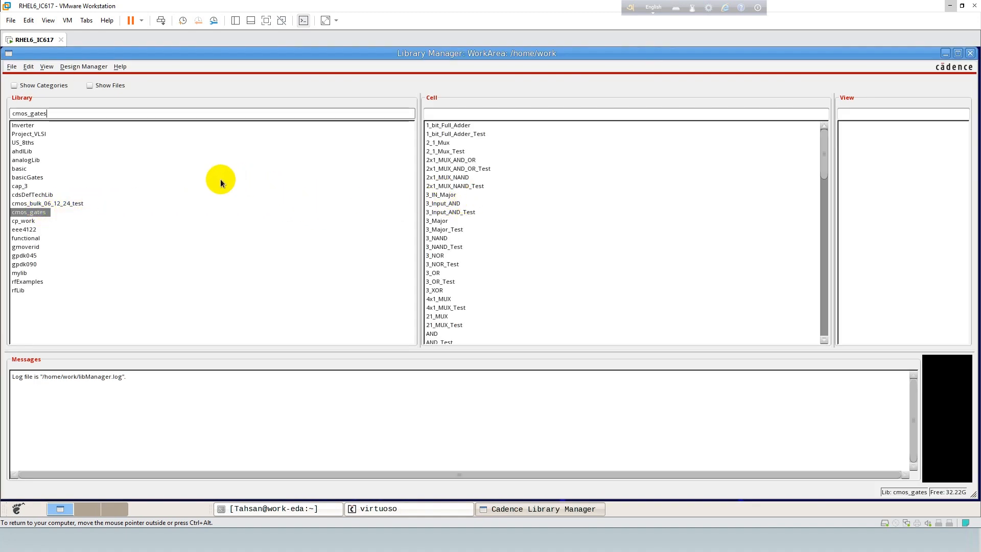
Step: Create a schematic cell view named 4_bit_Full_Adder in the cmos_gates library and maximize its editor window
click(11, 66)
mouse_move(76, 78)
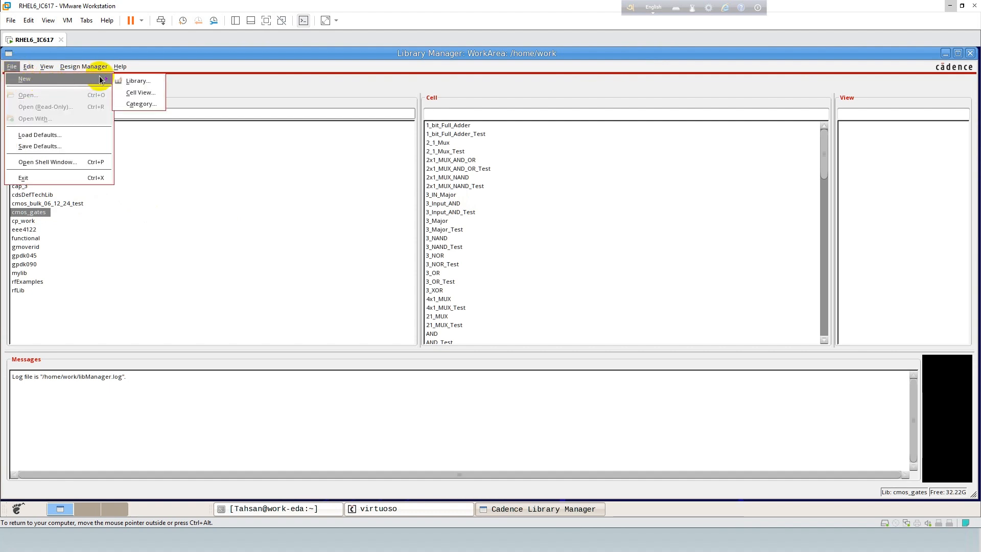
click(132, 90)
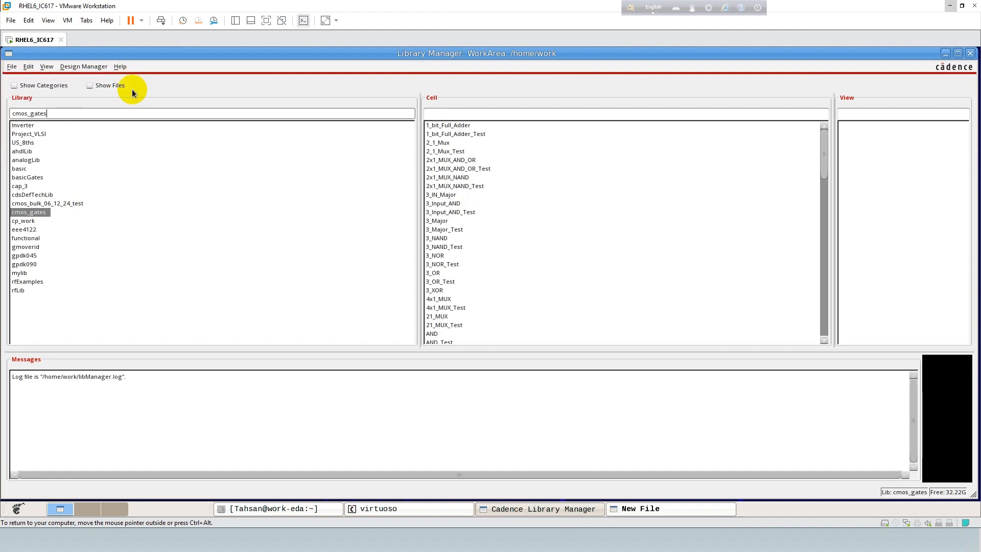
click(632, 508)
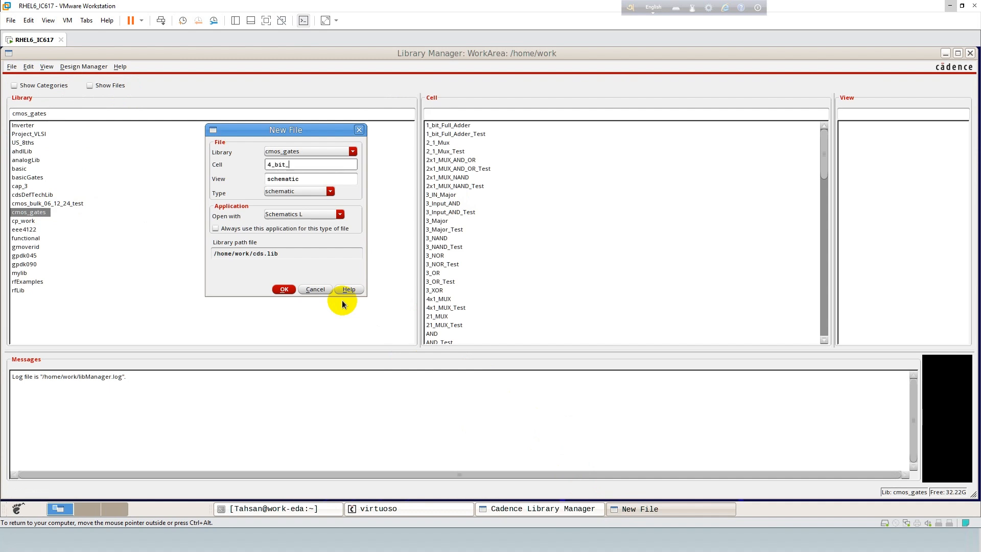
text(4_bit_Full_Adder)
click(280, 290)
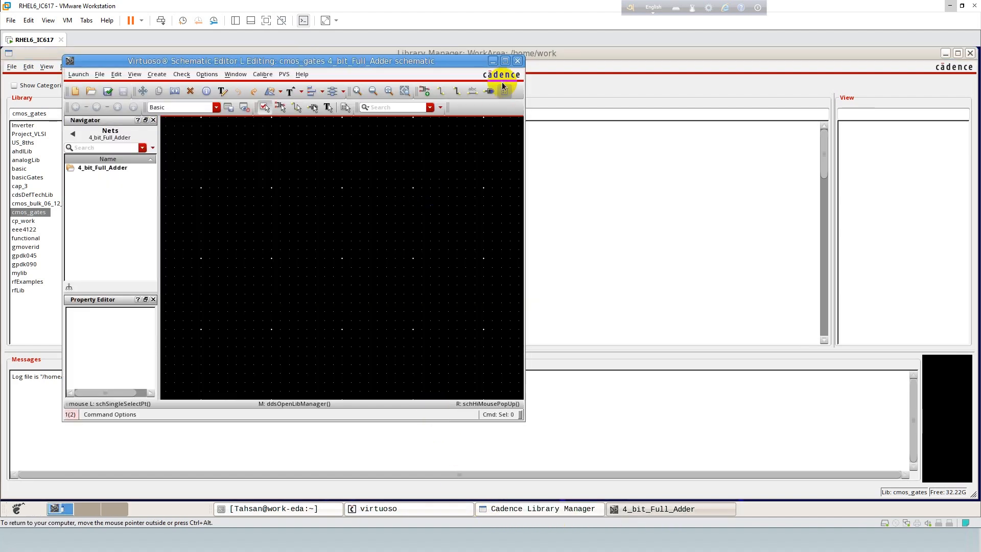
click(505, 62)
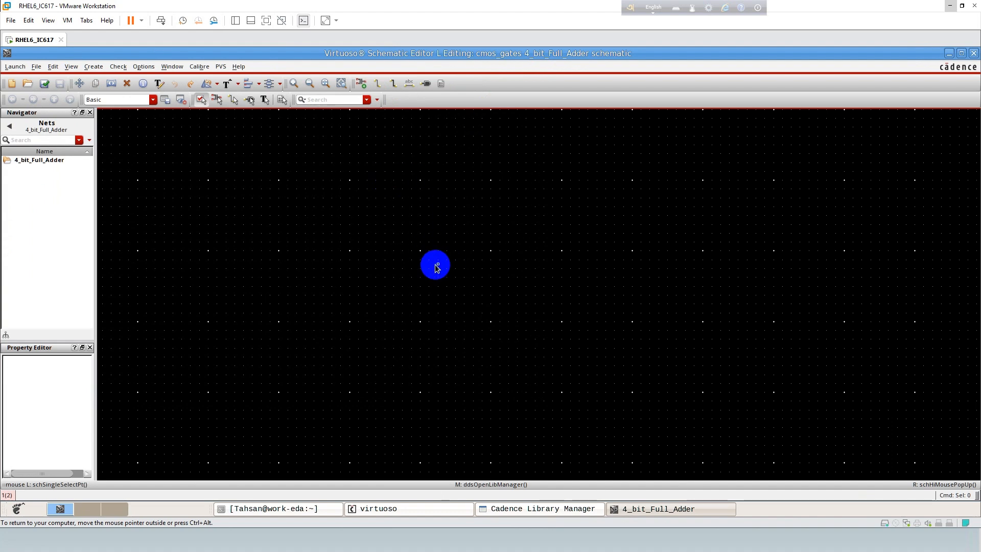
Step: Set up a new instance using the symbol view of the 1_bit_Full_Adder cell from the cmos_gates library
key(i)
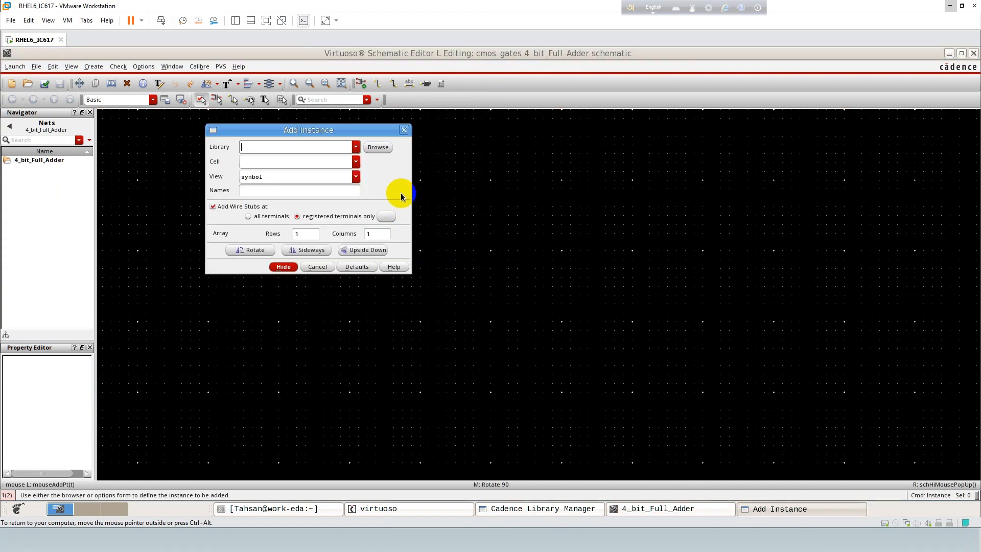
click(356, 148)
click(271, 225)
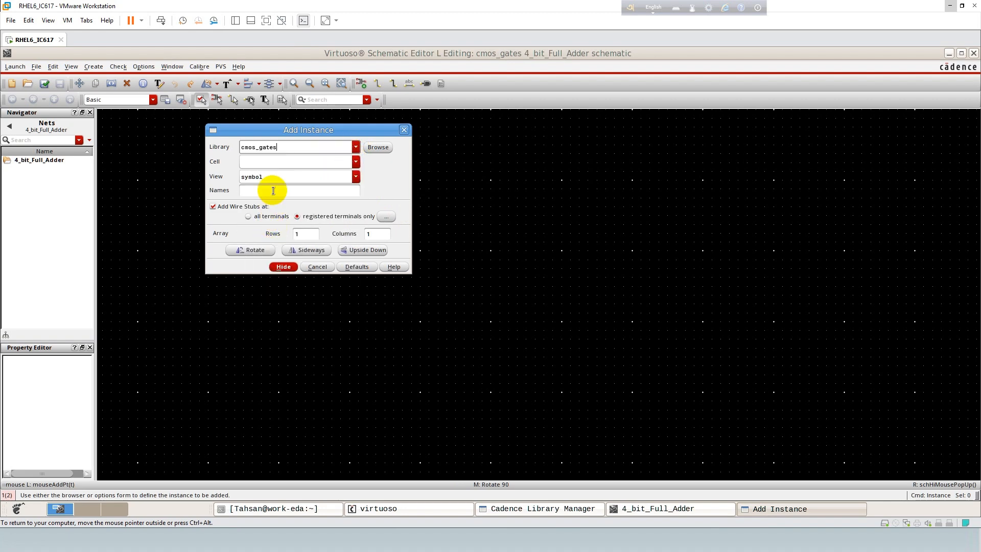
click(268, 162)
click(268, 167)
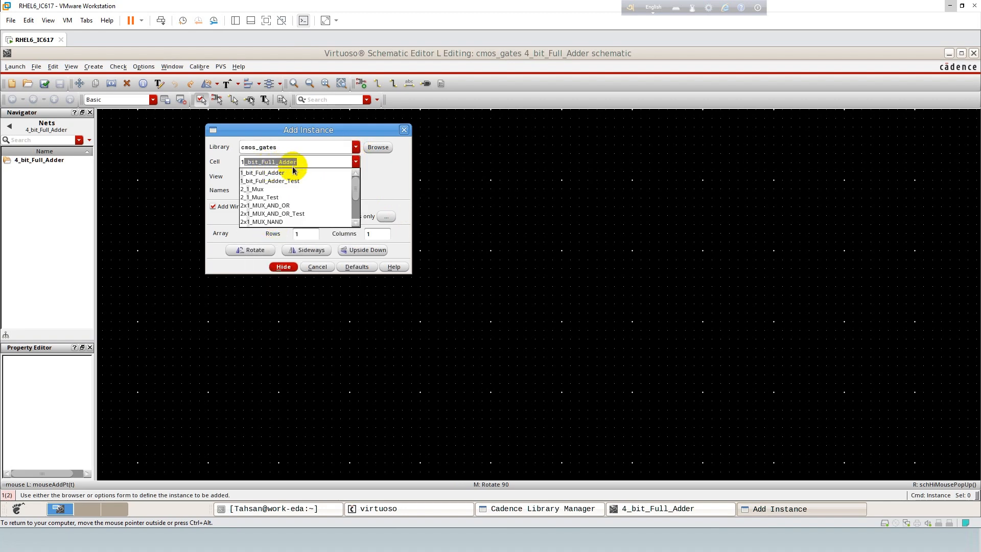
click(288, 171)
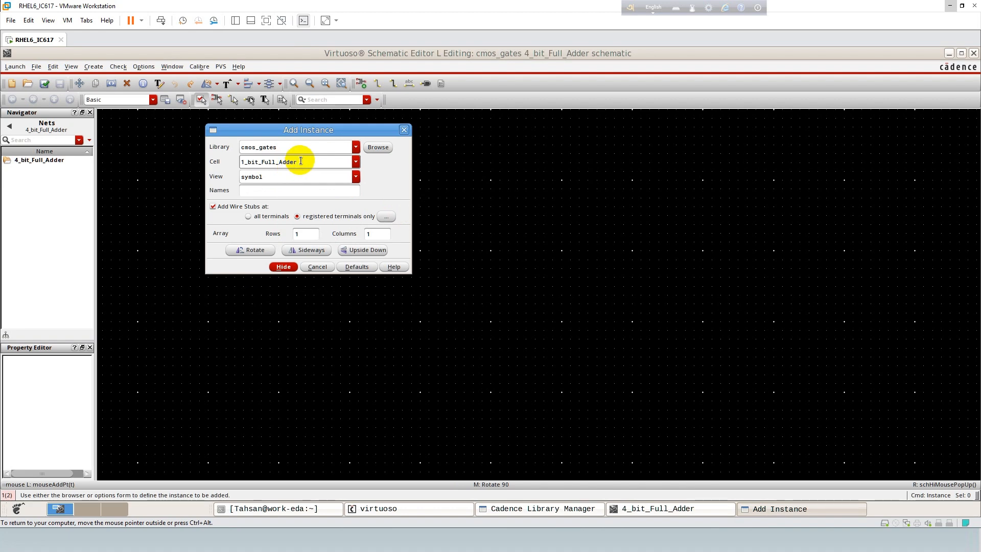
click(261, 176)
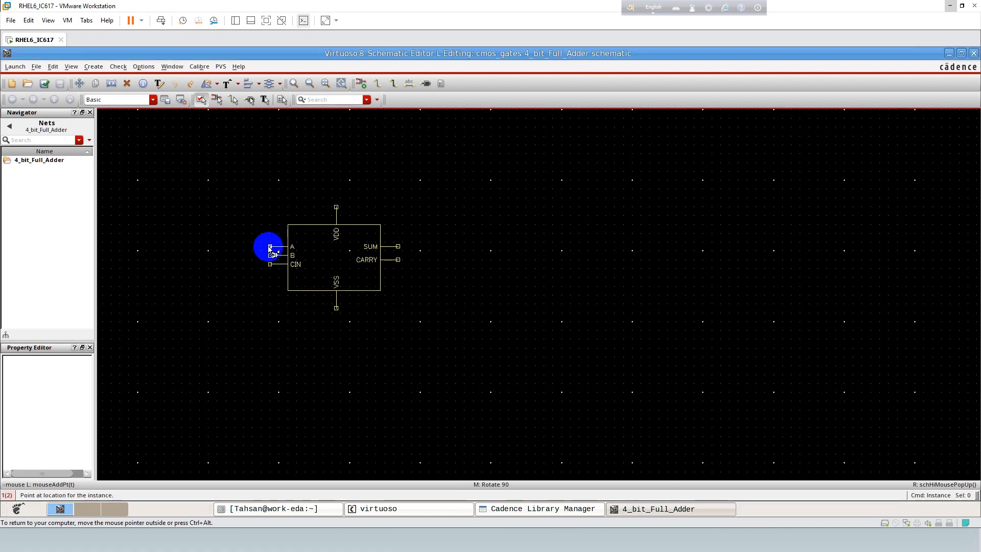
Step: Place four 1_bit_Full_Adder instances side by side in one horizontal row and finish the instance command
click(269, 248)
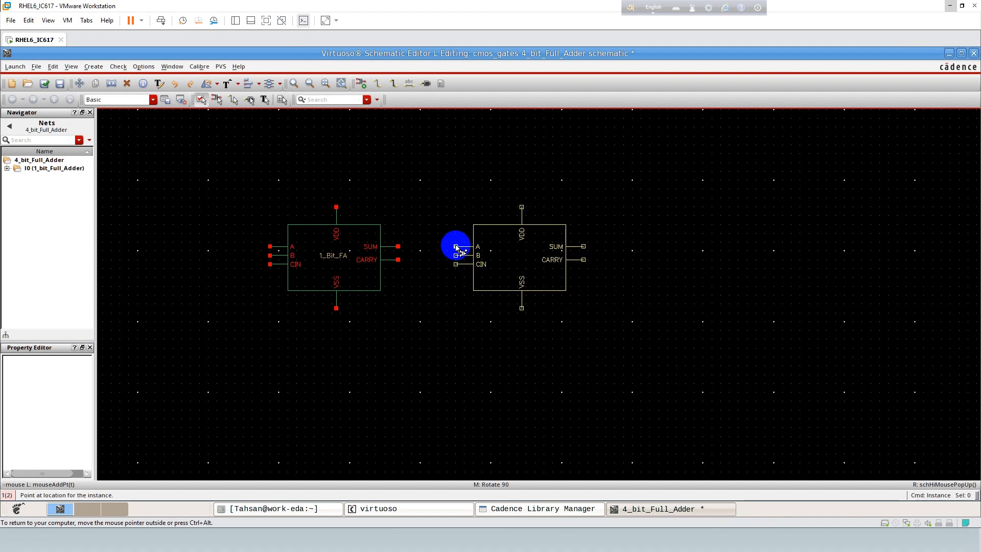
click(457, 248)
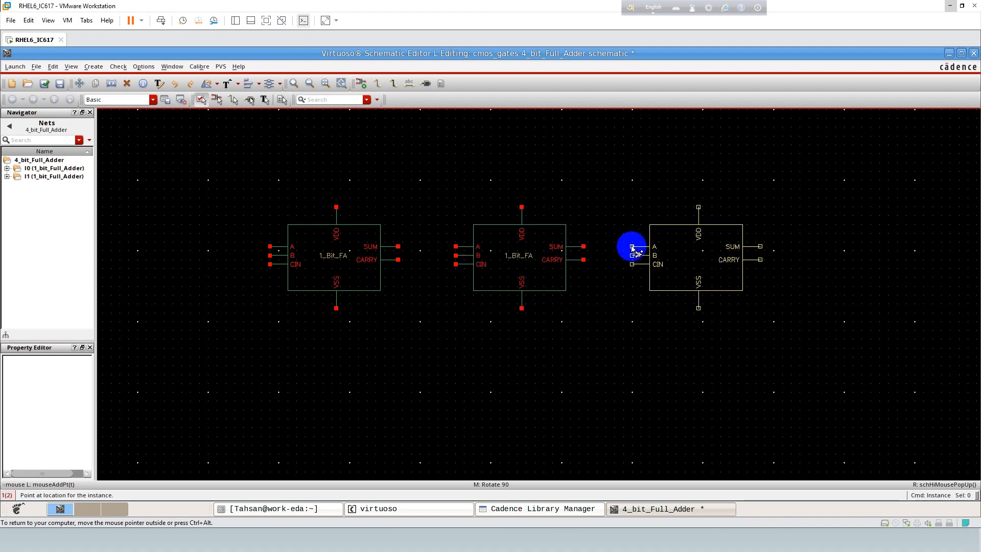
click(632, 248)
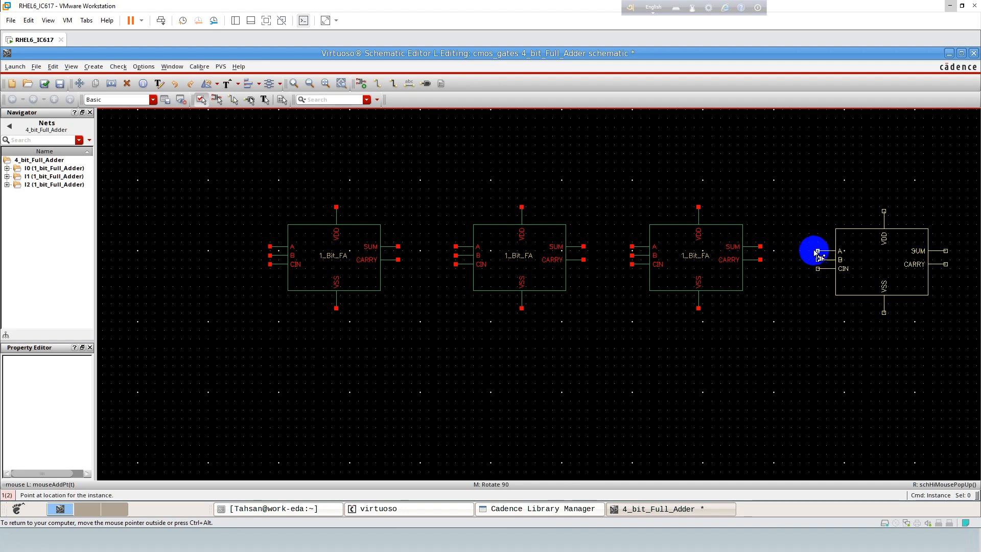
click(812, 248)
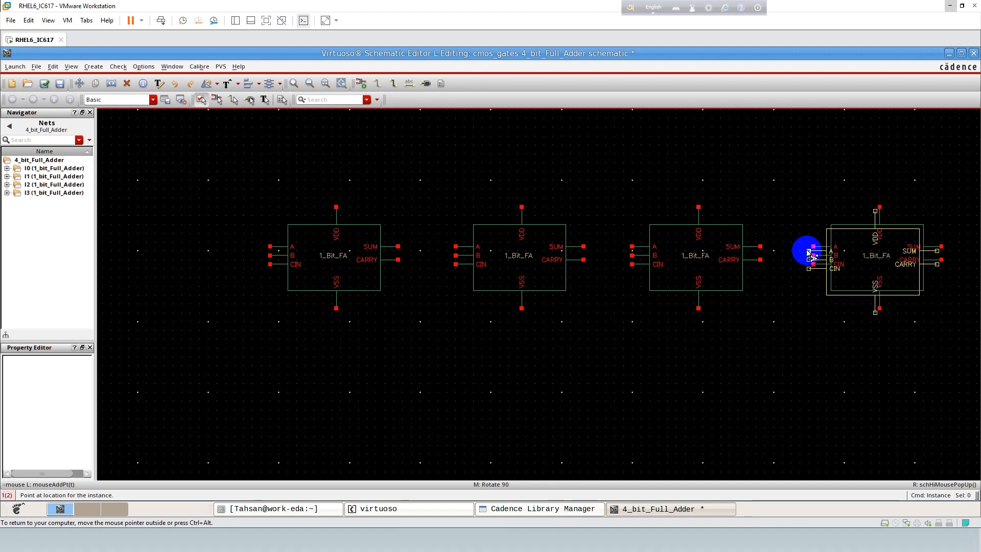
key(f)
key(Escape)
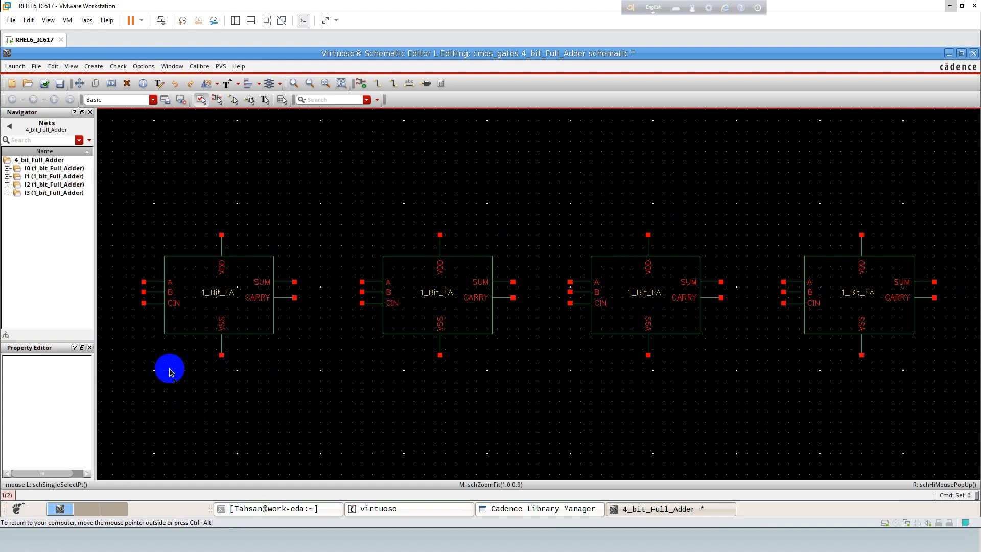
Step: Draw short wire stubs outward from the A, B and CIN inputs of the first adder in the row
key(w)
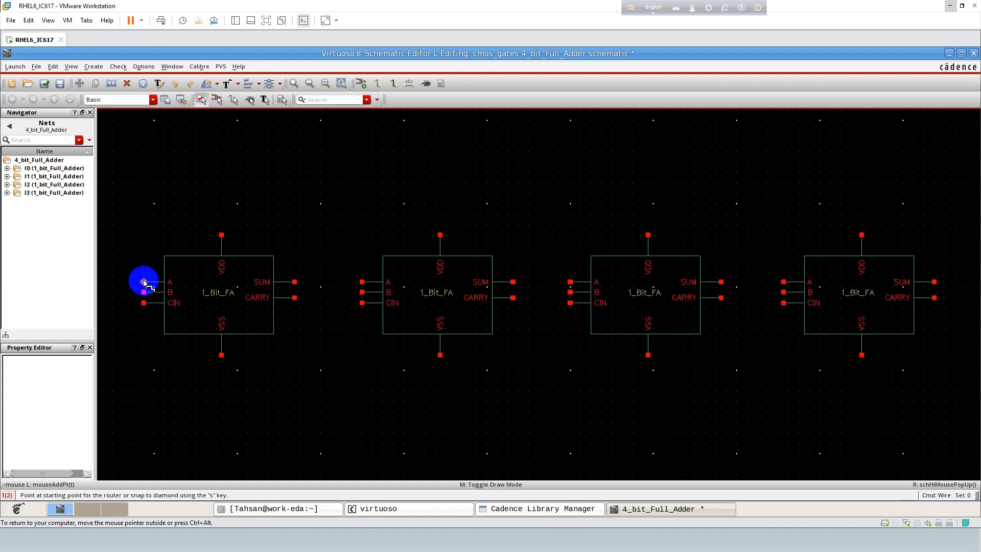
click(144, 281)
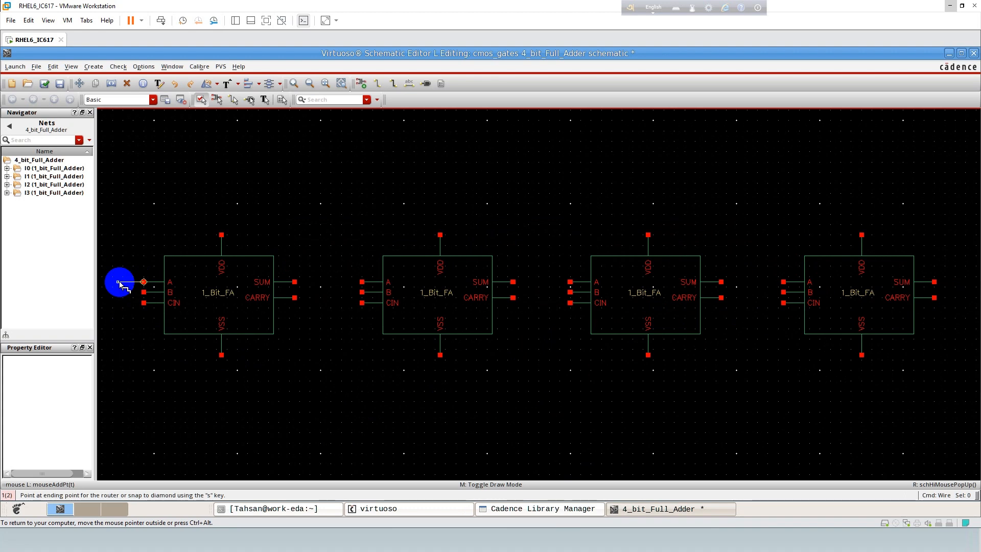
double_click(118, 282)
click(139, 292)
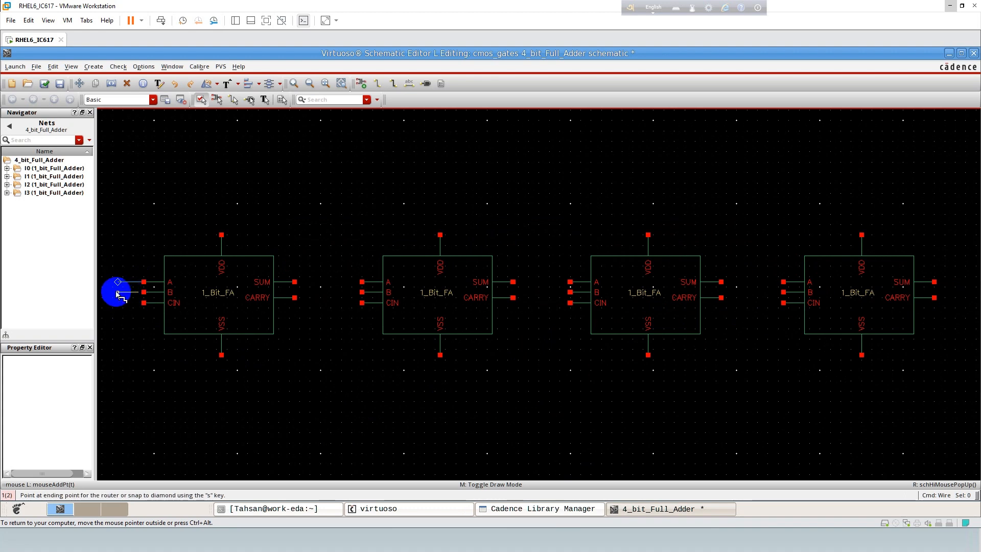
key(Escape)
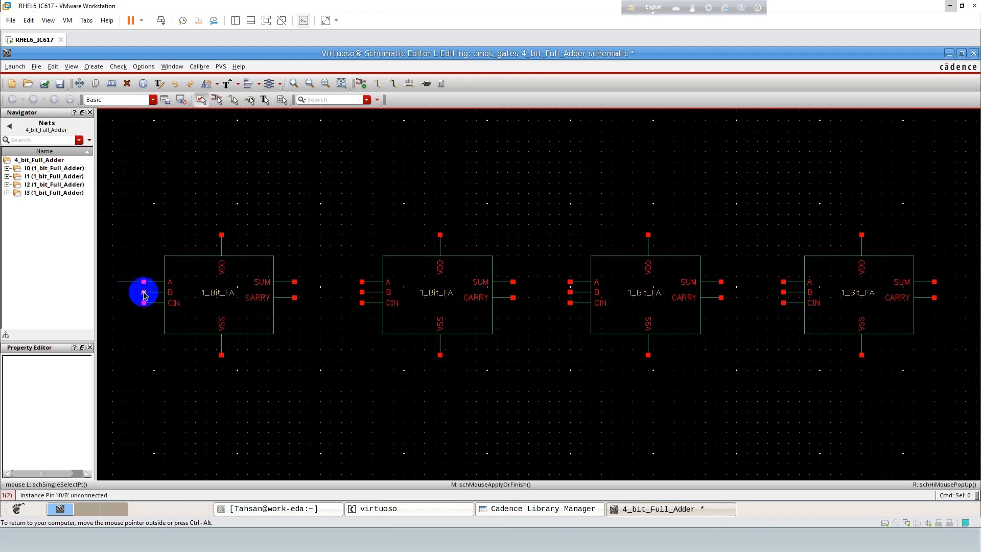
click(143, 292)
key(w)
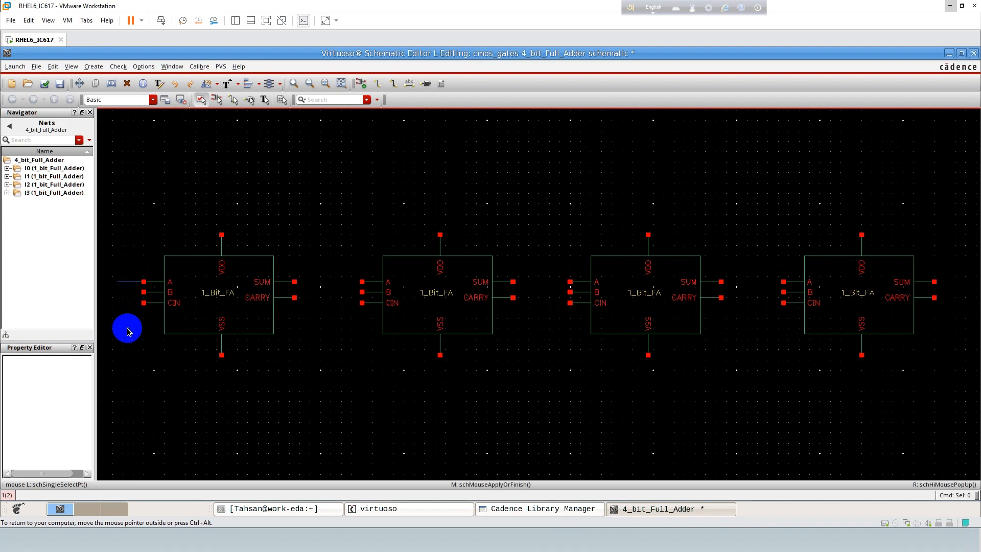
click(146, 293)
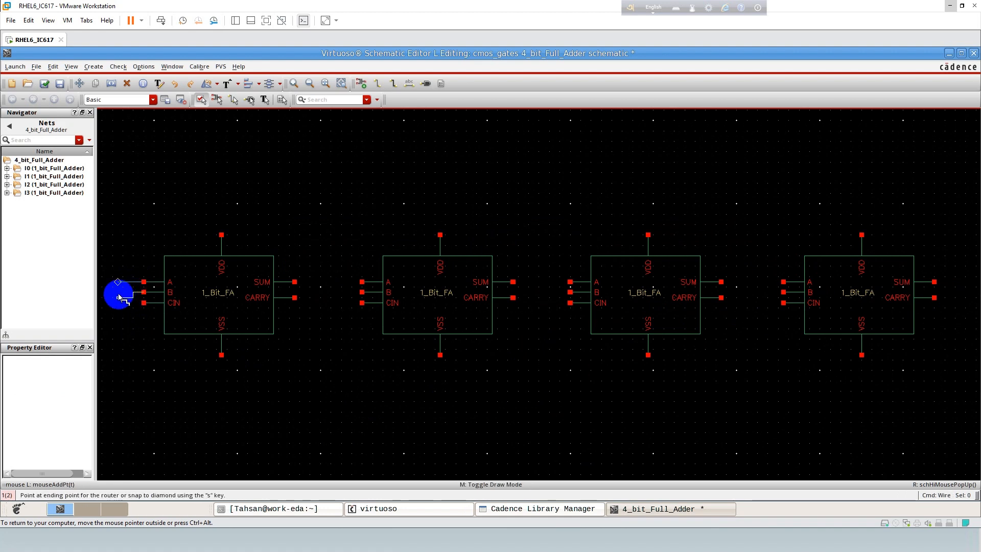
double_click(117, 293)
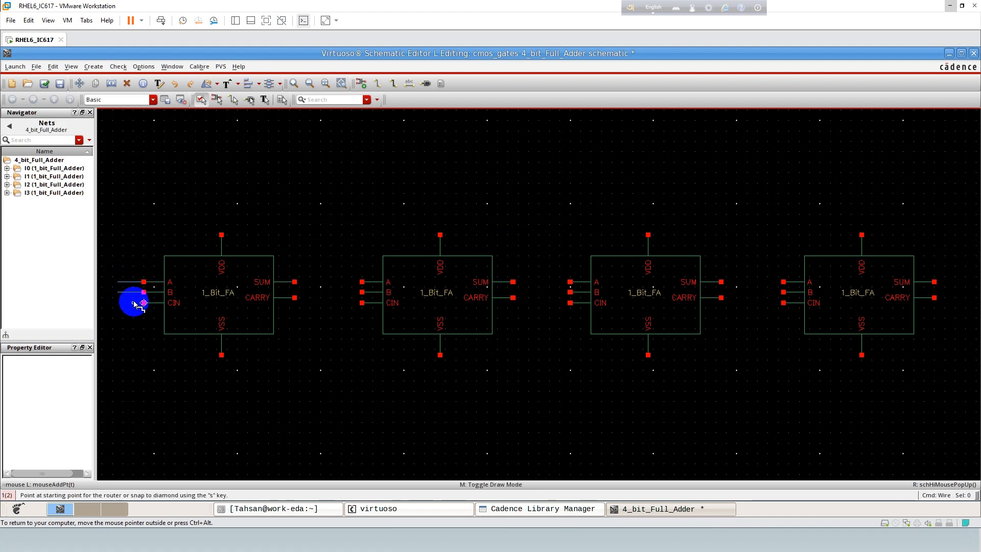
click(144, 303)
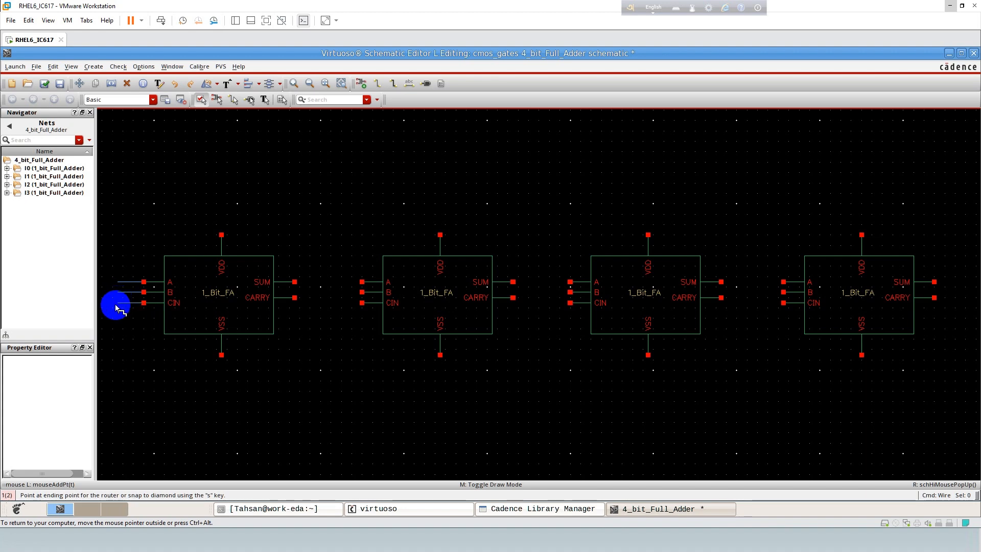
double_click(117, 306)
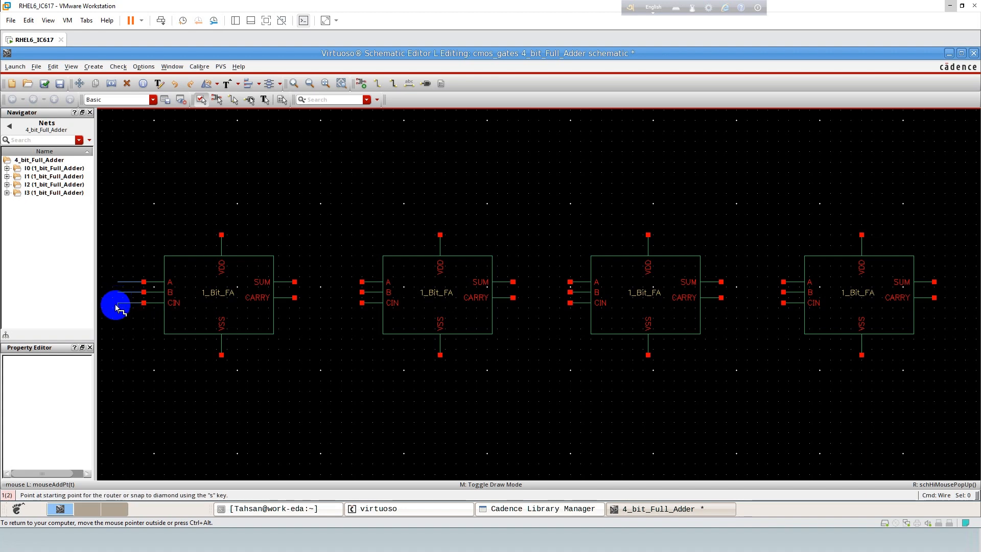
Step: Draw vertical wire stubs on the VDD and VSS pins of the first adder
click(221, 235)
double_click(221, 220)
click(221, 354)
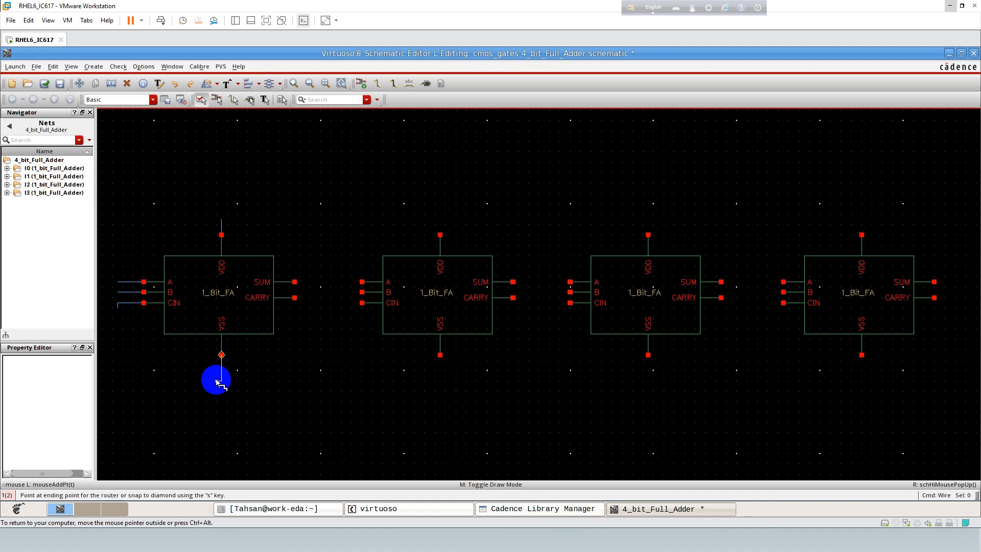
double_click(222, 375)
Step: Draw short horizontal wire stubs on the SUM and CARRY outputs of the first adder
click(294, 282)
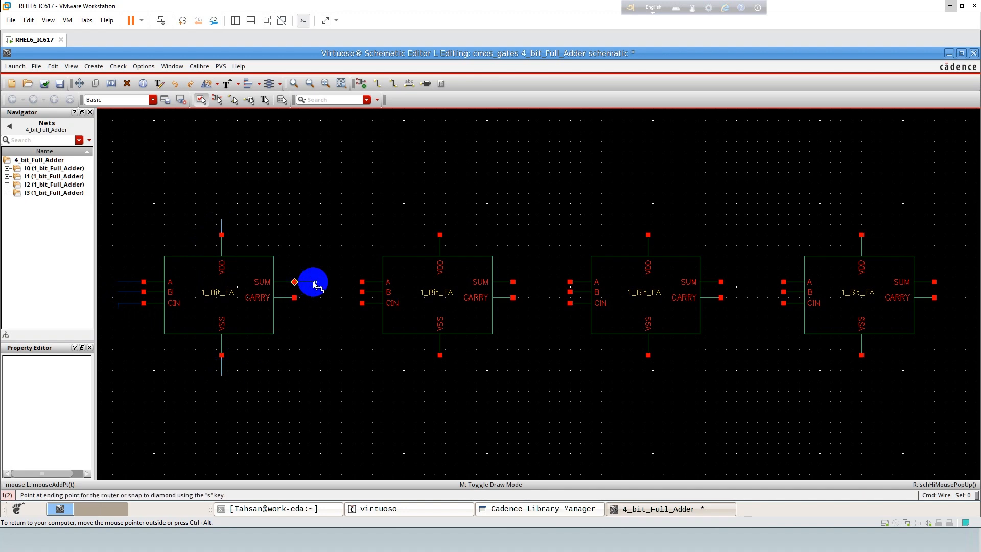
double_click(320, 282)
click(295, 298)
double_click(321, 297)
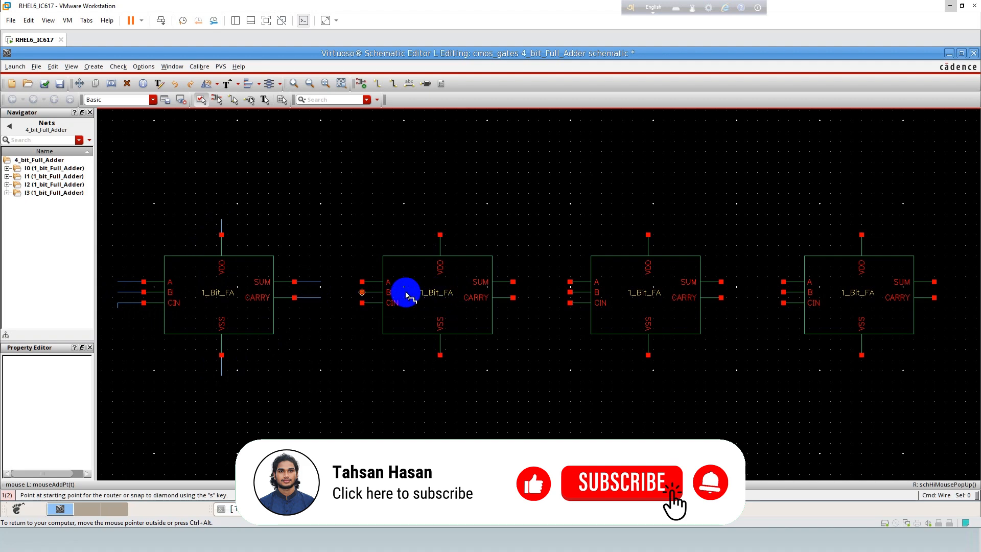
Step: Draw short wire stubs on the A, B, CIN, VDD and VSS pins of the second adder
click(361, 282)
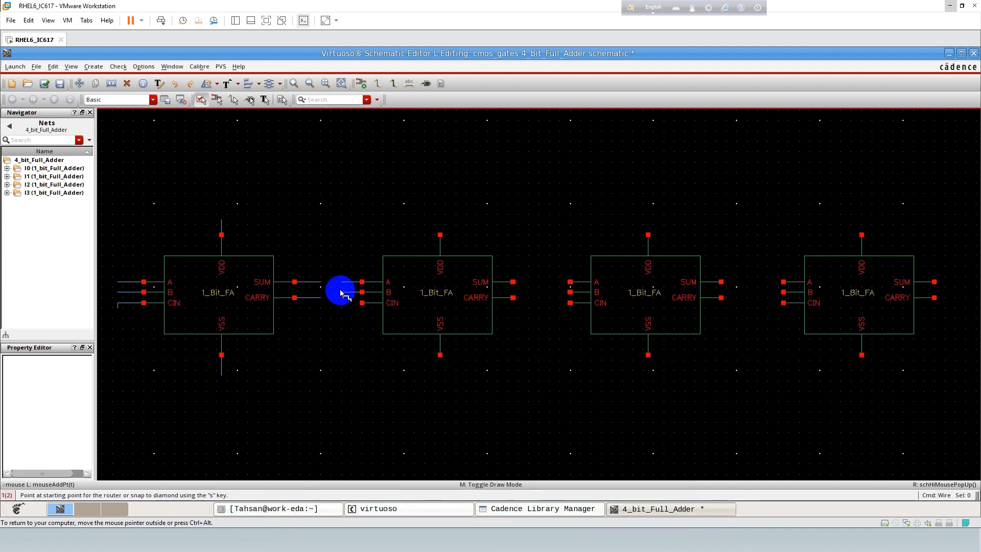
click(341, 303)
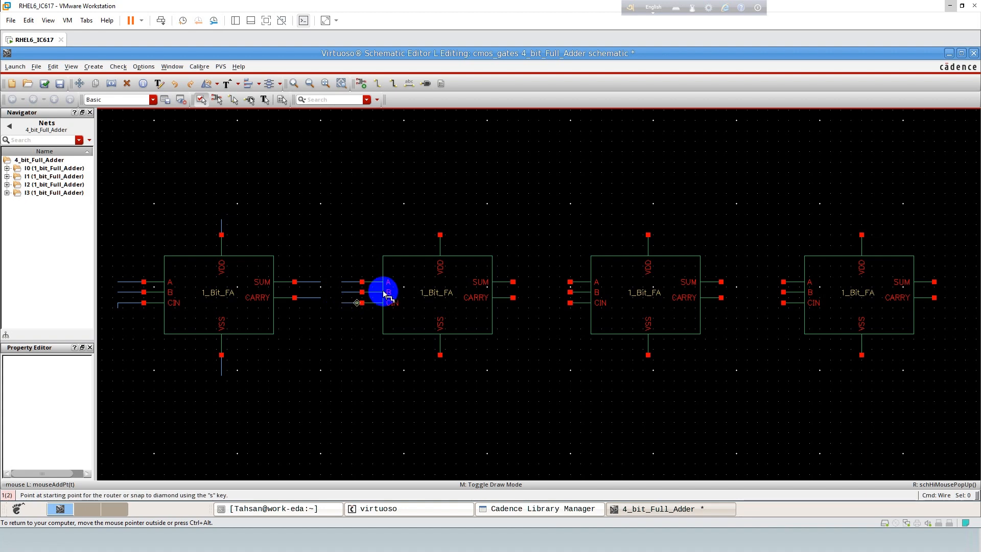
click(439, 234)
click(440, 214)
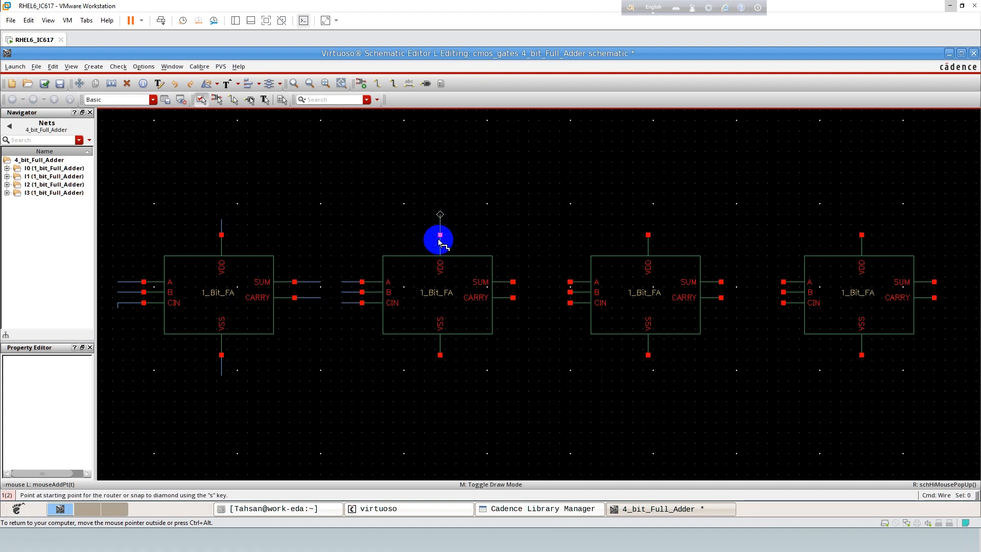
click(440, 355)
click(440, 376)
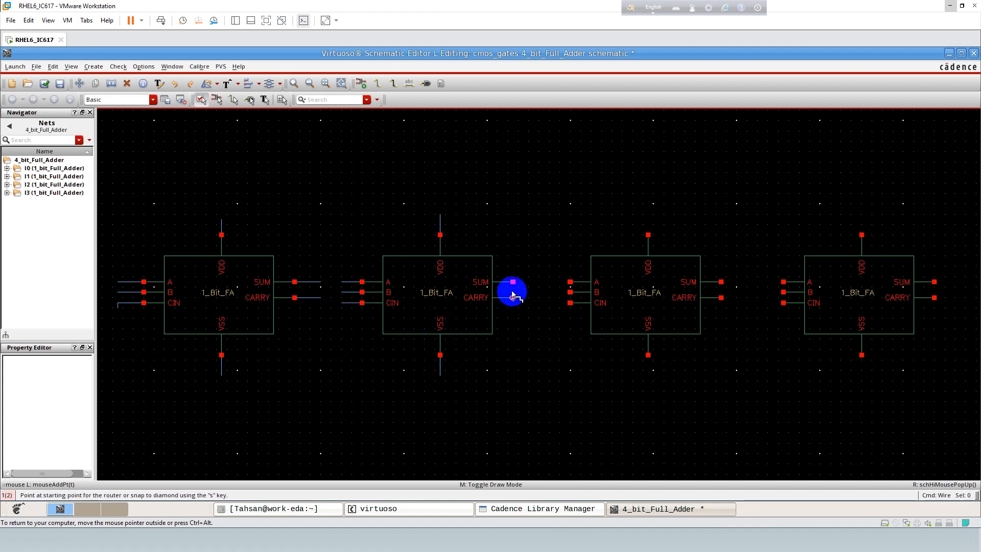
Step: Draw short horizontal wire stubs on the SUM and CARRY outputs of the second adder
click(513, 282)
click(534, 281)
click(513, 298)
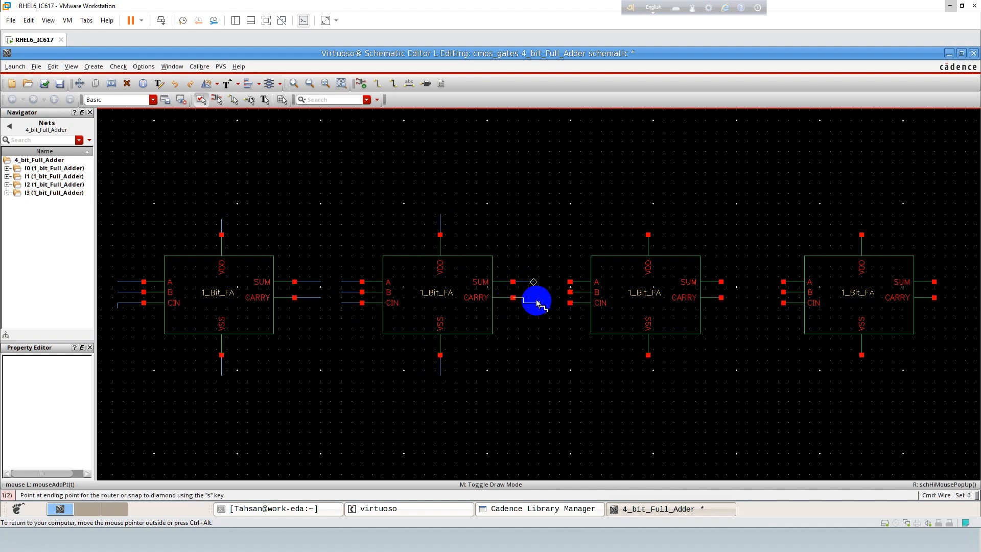
click(534, 297)
Step: Draw short horizontal wire stubs outward from the A, B and CIN inputs of the third adder
click(570, 281)
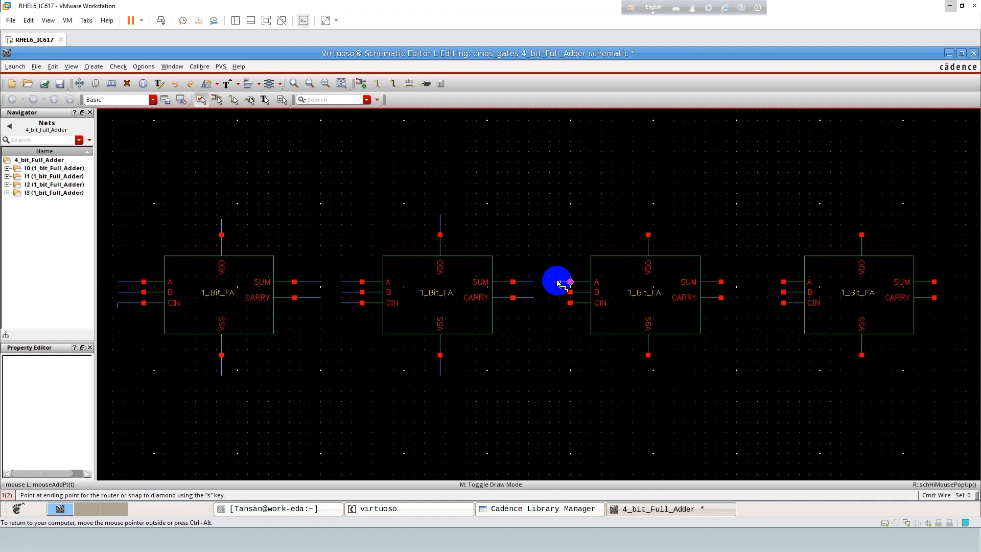
click(550, 281)
click(570, 292)
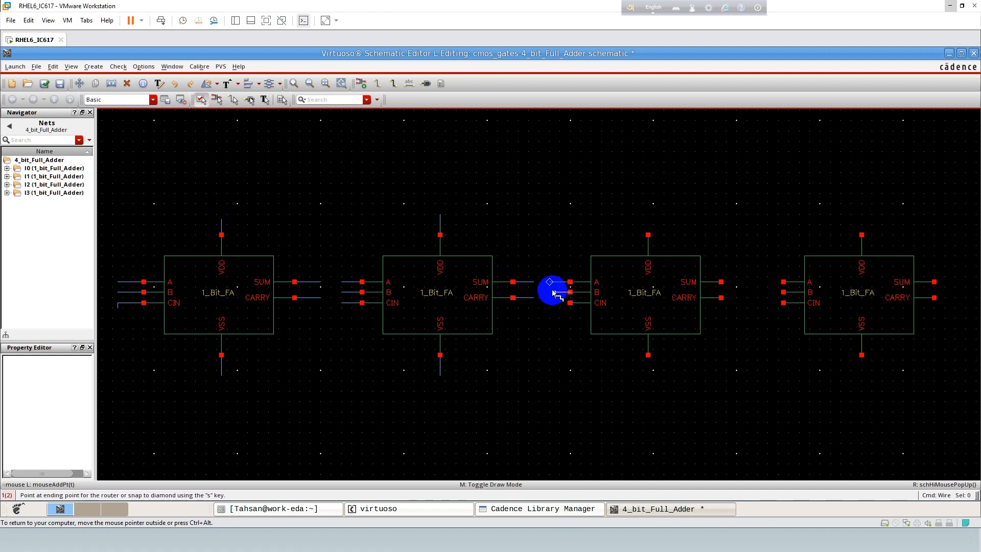
click(550, 292)
click(570, 303)
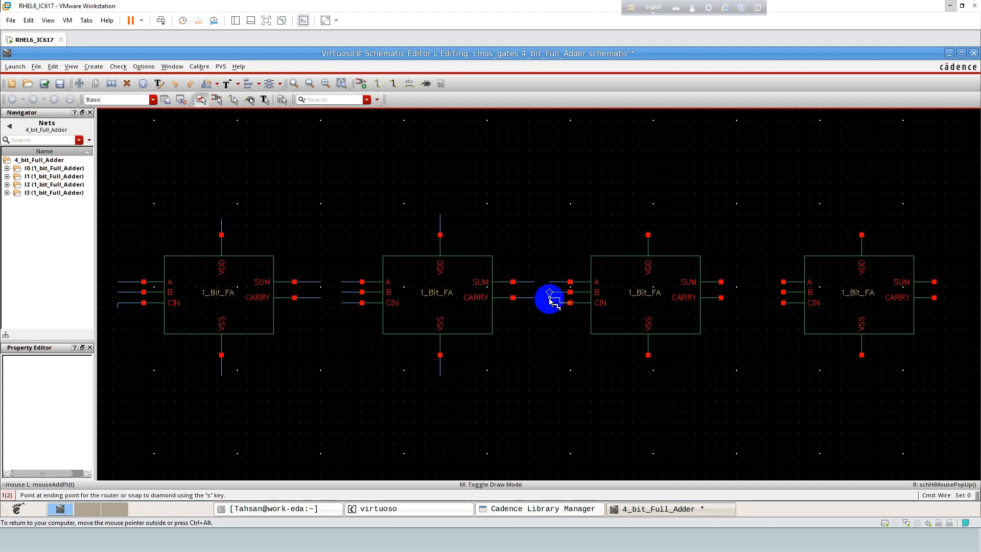
click(550, 303)
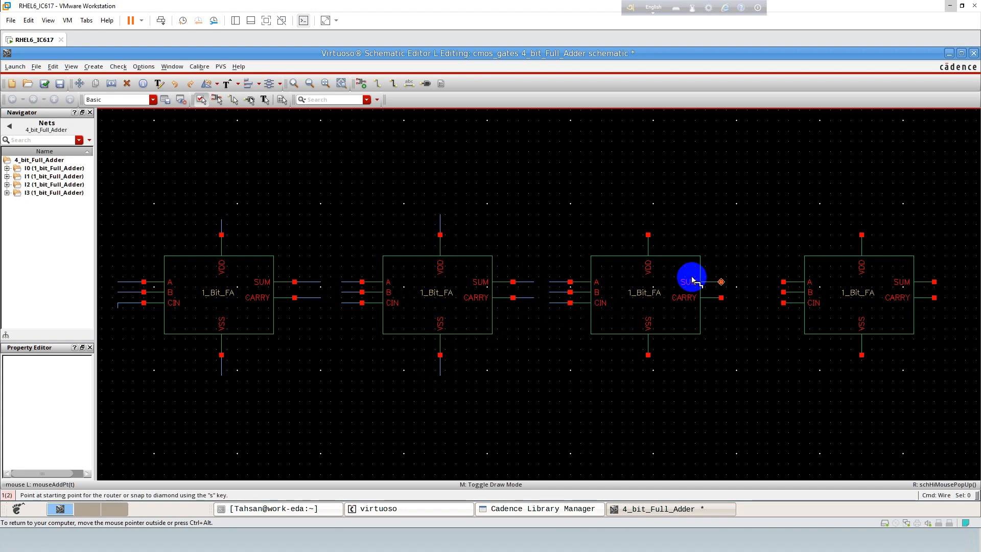
Step: Draw short horizontal wire stubs on the SUM and CARRY outputs of the third adder
click(721, 283)
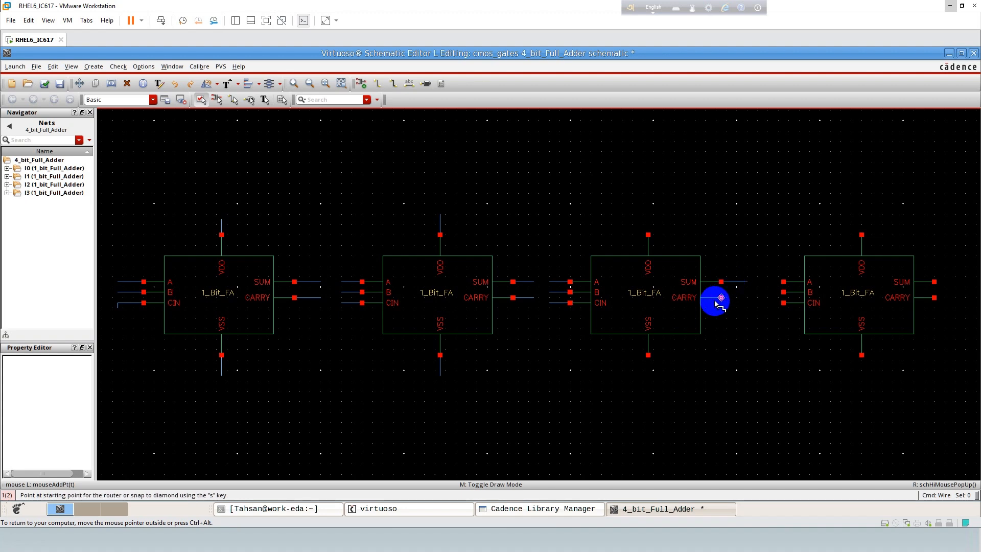
click(721, 298)
double_click(744, 299)
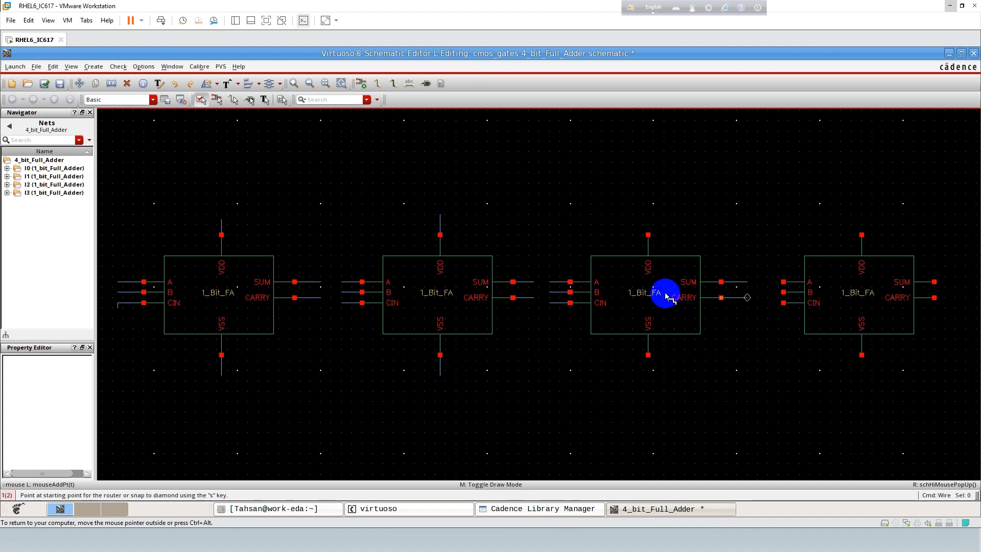
Step: Draw vertical wire stubs on the VDD and VSS pins of the third adder
click(647, 234)
double_click(648, 215)
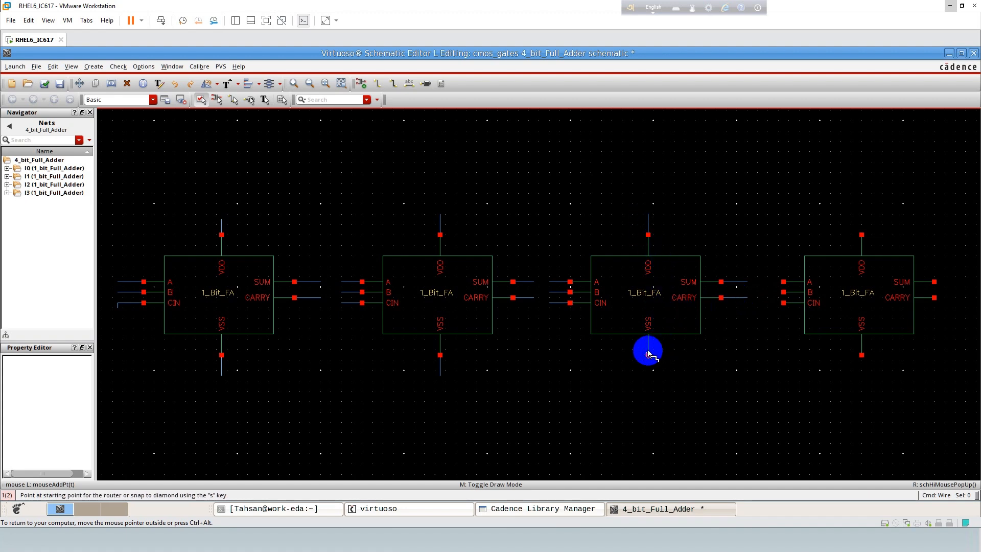
click(648, 354)
double_click(648, 375)
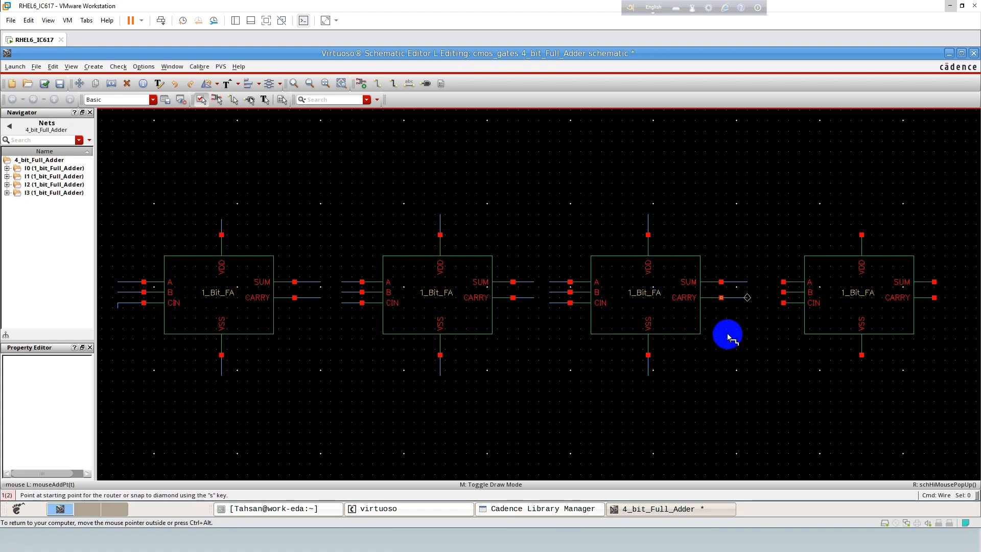
Step: Draw short wire stubs on the A, B, CIN, VDD and VSS pins of the fourth adder
click(783, 282)
click(763, 282)
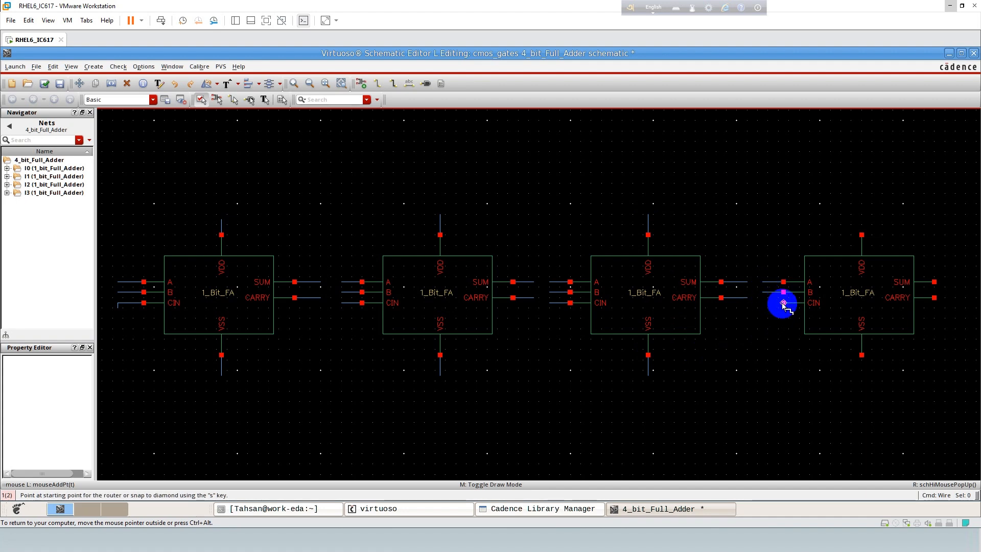
click(783, 302)
click(763, 303)
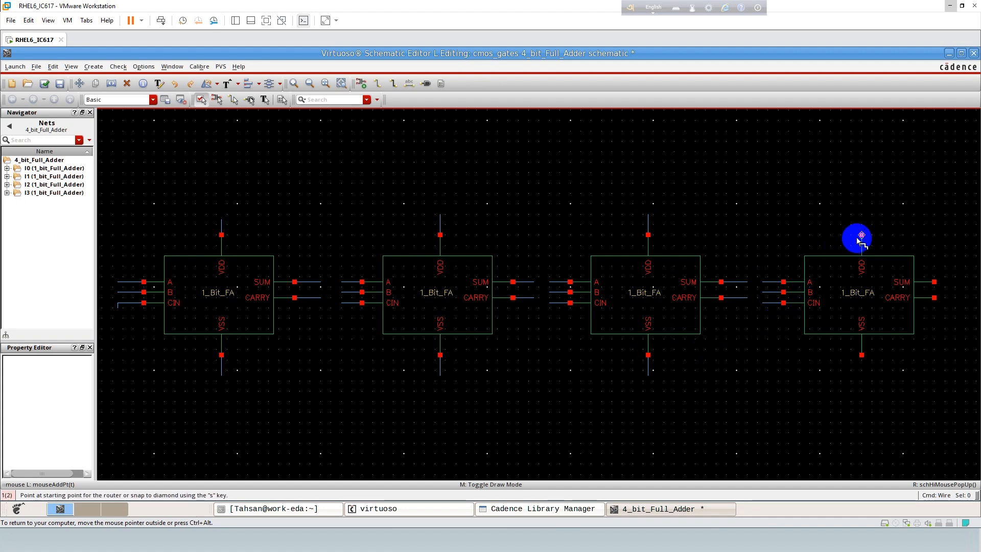
click(862, 355)
click(862, 372)
Step: Draw short horizontal wire stubs on the SUM and CARRY outputs of the fourth adder
click(935, 281)
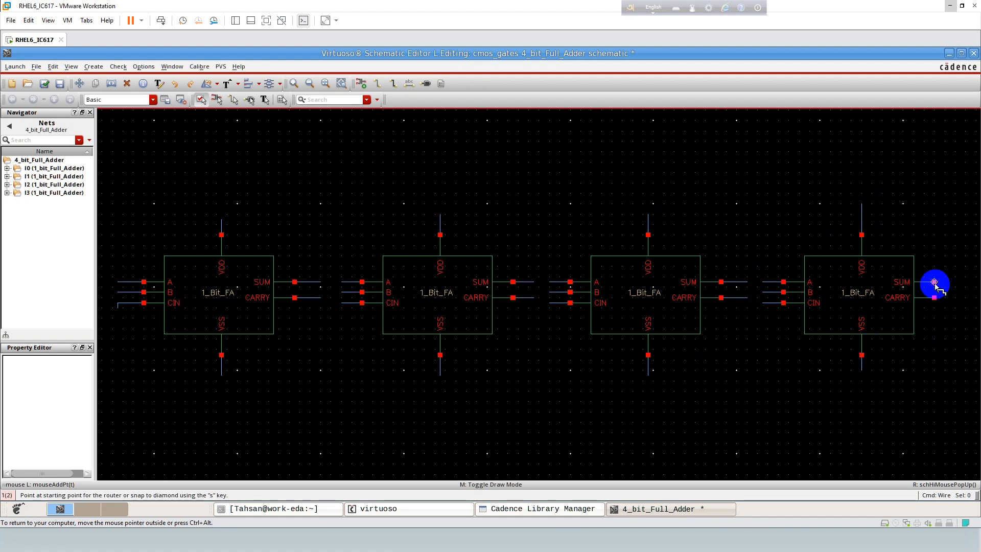
click(955, 281)
click(934, 297)
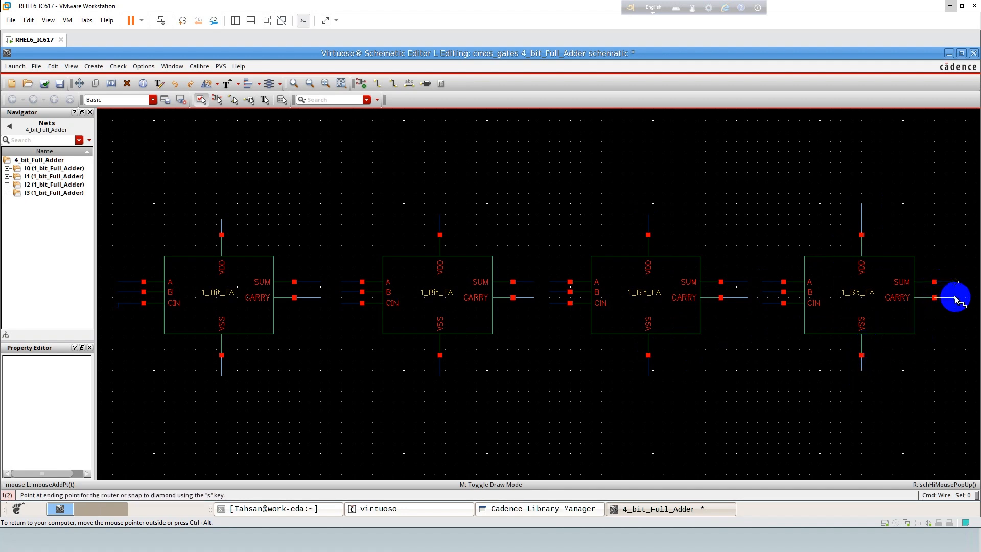
click(955, 298)
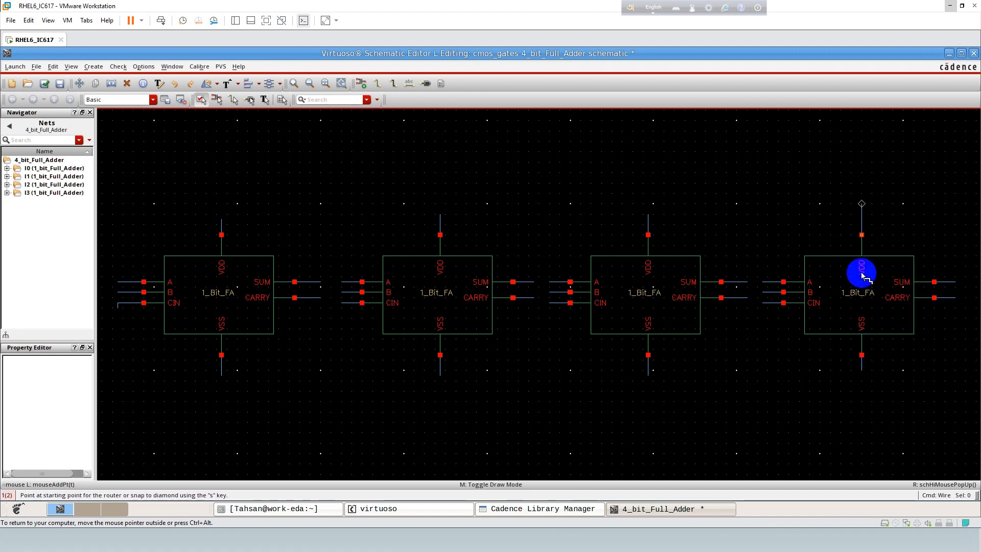
Step: Shorten the fourth adder's VDD wire stub to line up with the VDD stubs of the neighbouring adders
key(Escape)
click(863, 215)
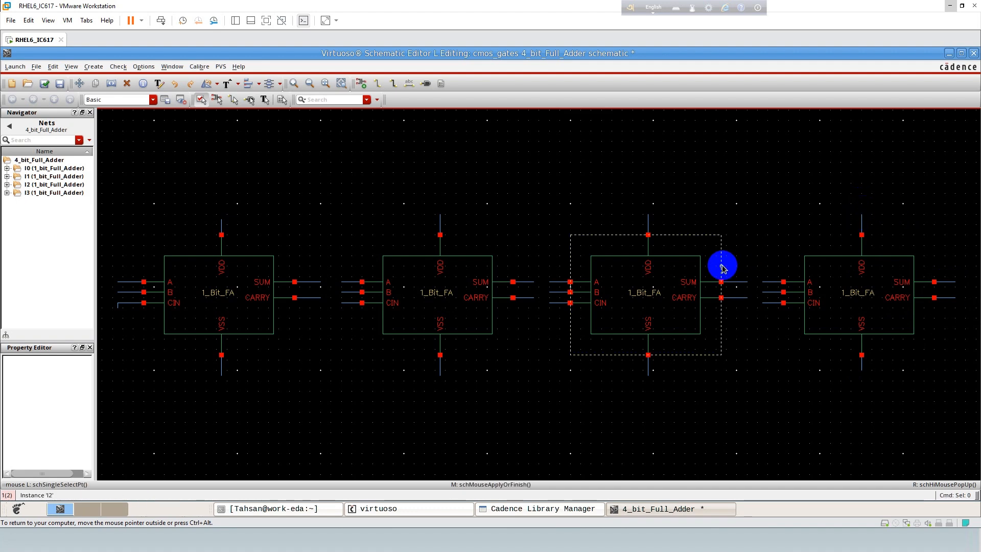
key(f)
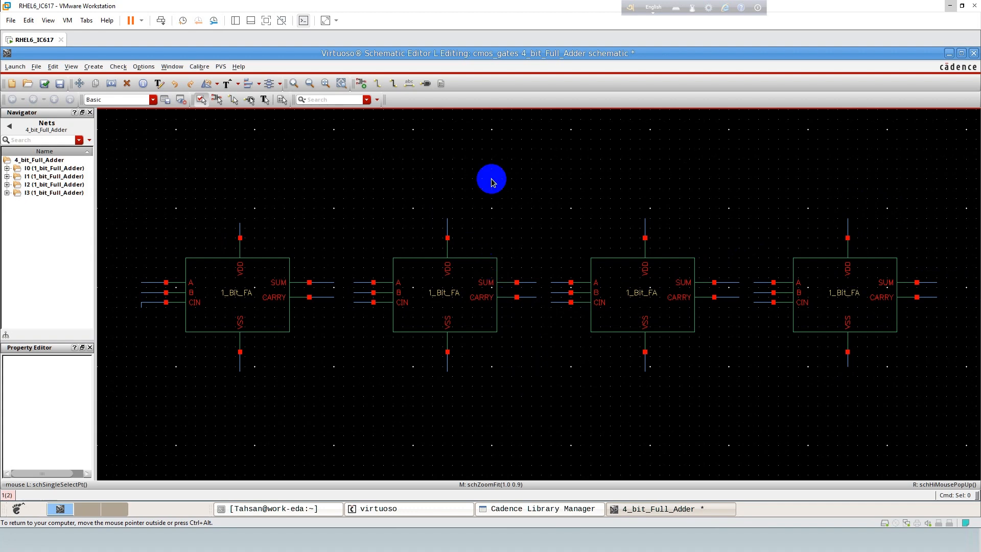
Step: Define new schematic pins with direction input, named VDD VSS A0 A1 A2 A3 B0 B1 B2 B3 C0
text(p)
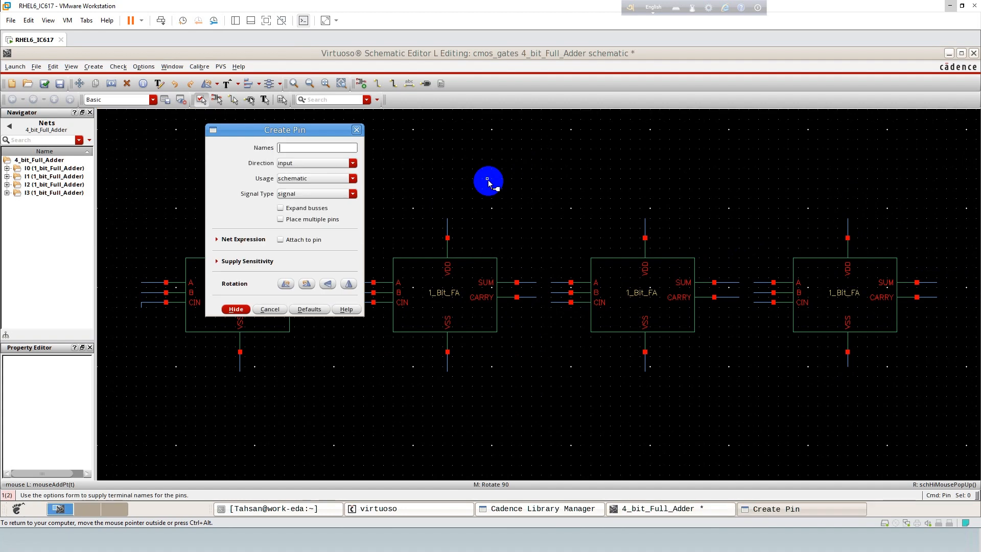
text(VDD )
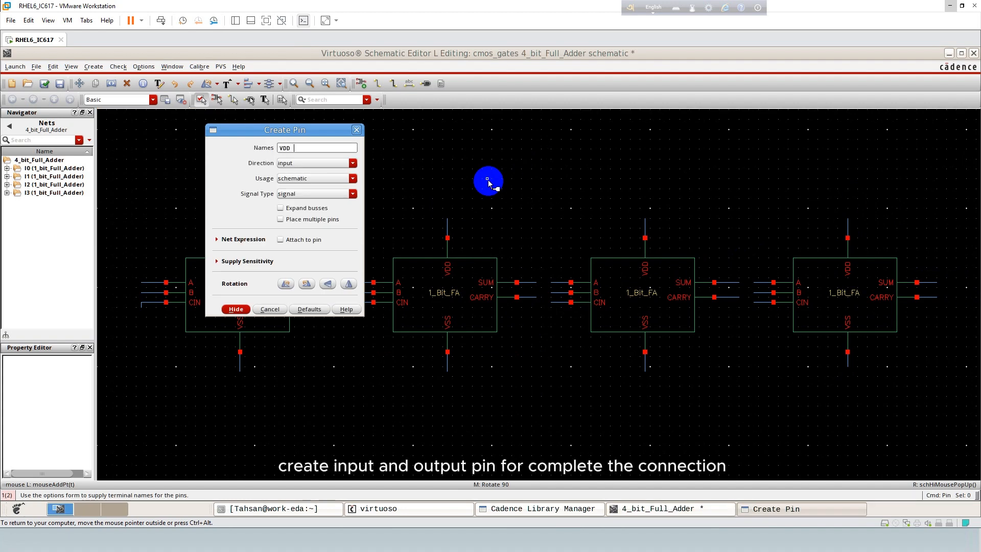
text(VSS A)
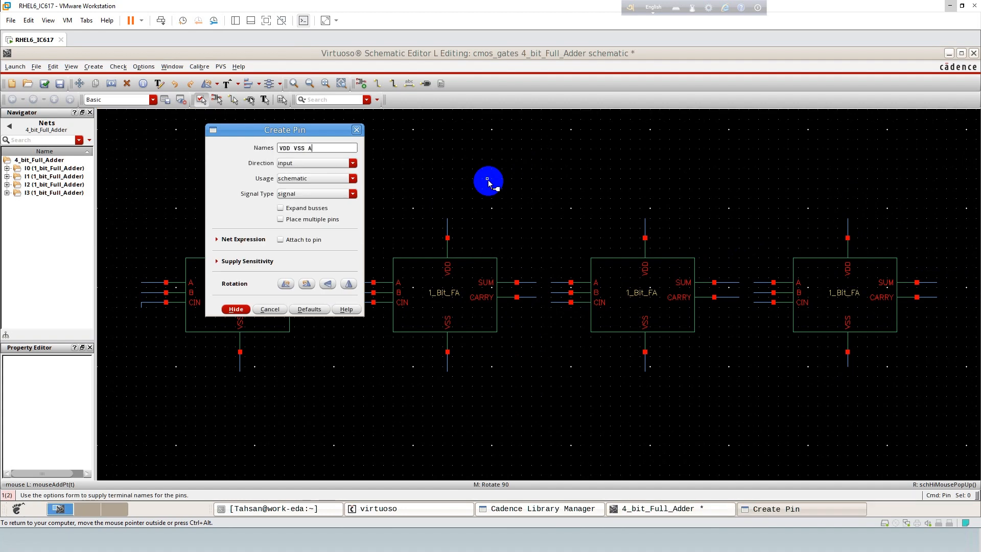
text(<)
key(BackSpace)
key(BackSpace)
text(0 A1)
text( A)
text(2)
text( A3)
text( B0 )
text(B1)
text( B)
text(2 B)
text(3)
text( C)
text(0)
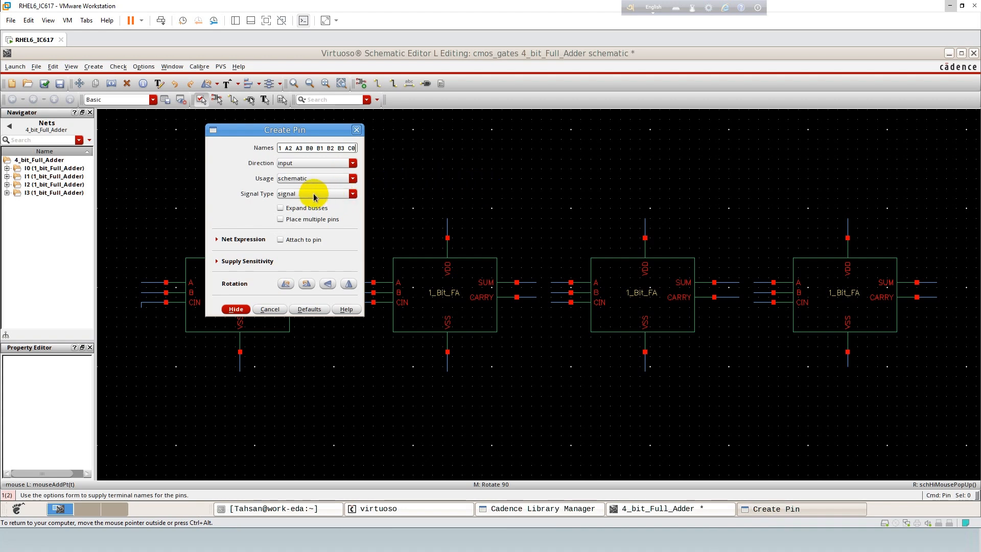
key(Return)
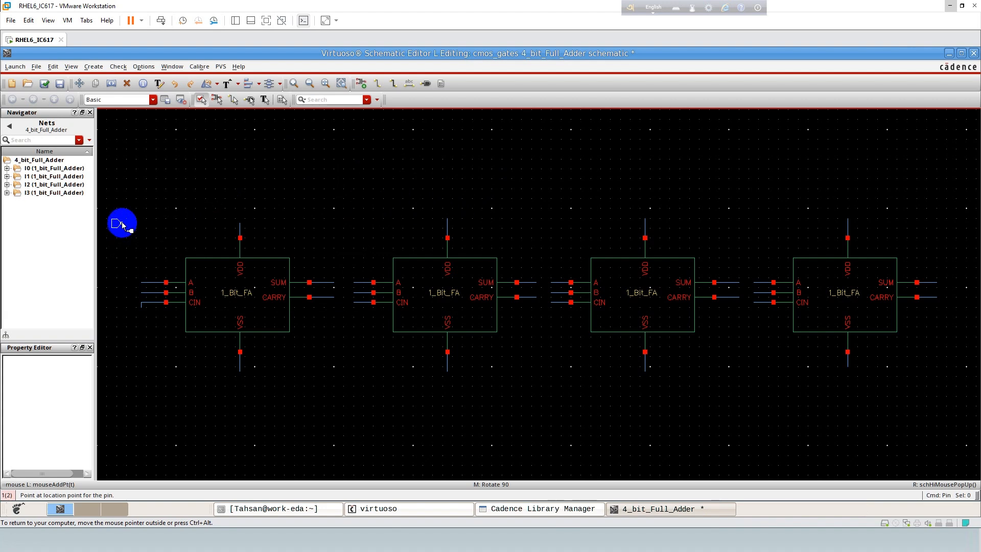
Step: Place the VDD, VSS, A0, A1, A2 and A3 input pins in a vertical column beside the first adder's inputs
click(121, 216)
click(121, 231)
key(f)
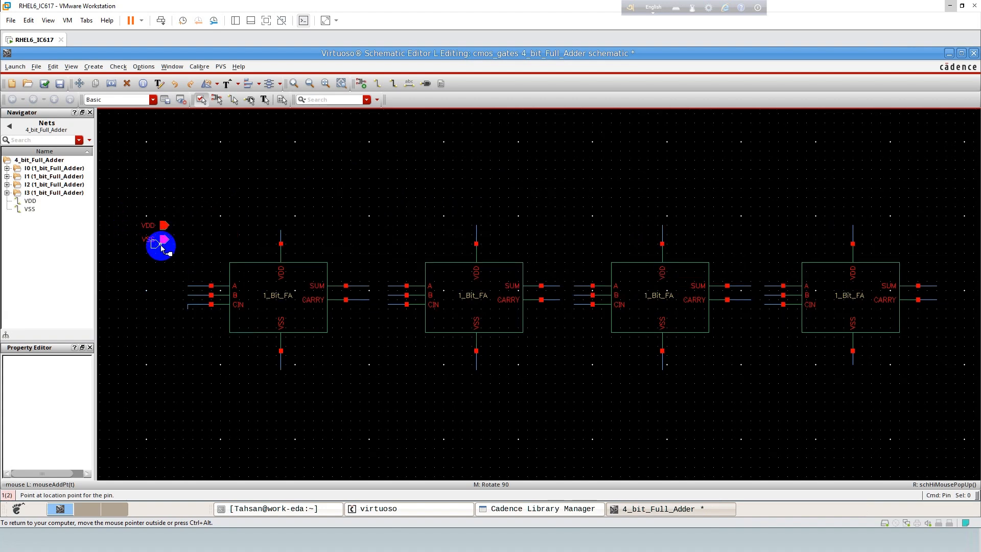
click(163, 261)
click(169, 275)
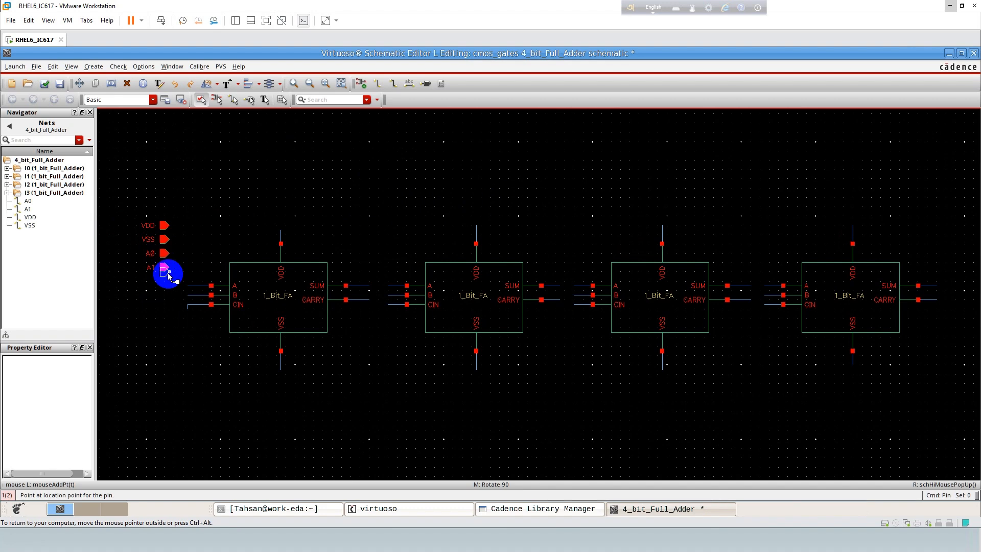
click(168, 290)
click(168, 303)
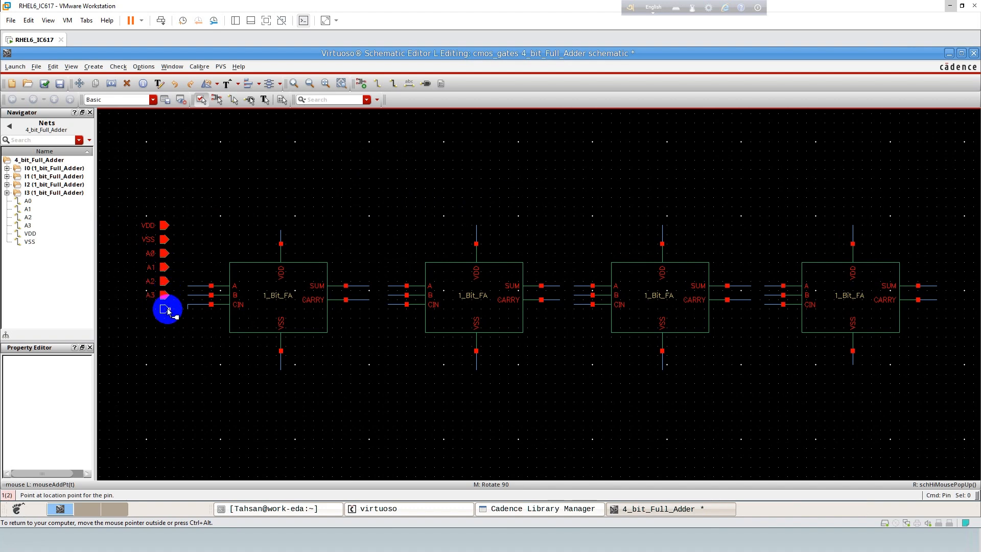
Step: Place the B0, B1, B2, B3 and C0 input pins below A3 in the same vertical column
click(168, 309)
click(169, 322)
click(170, 335)
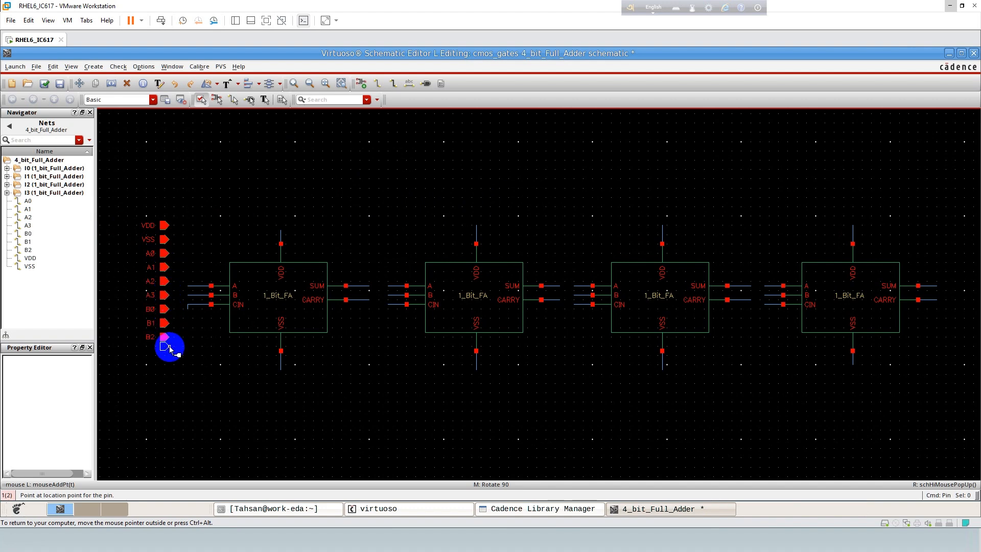
click(169, 351)
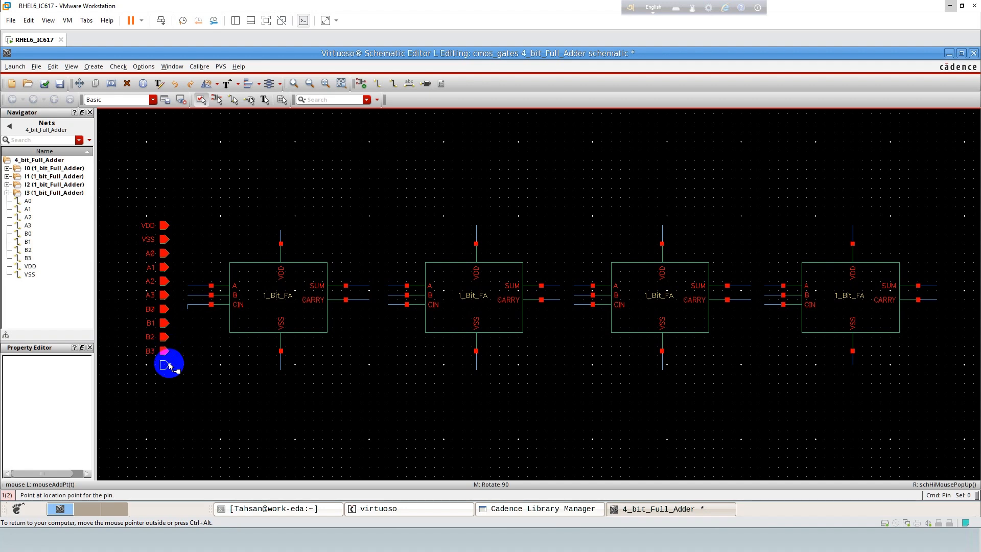
click(169, 364)
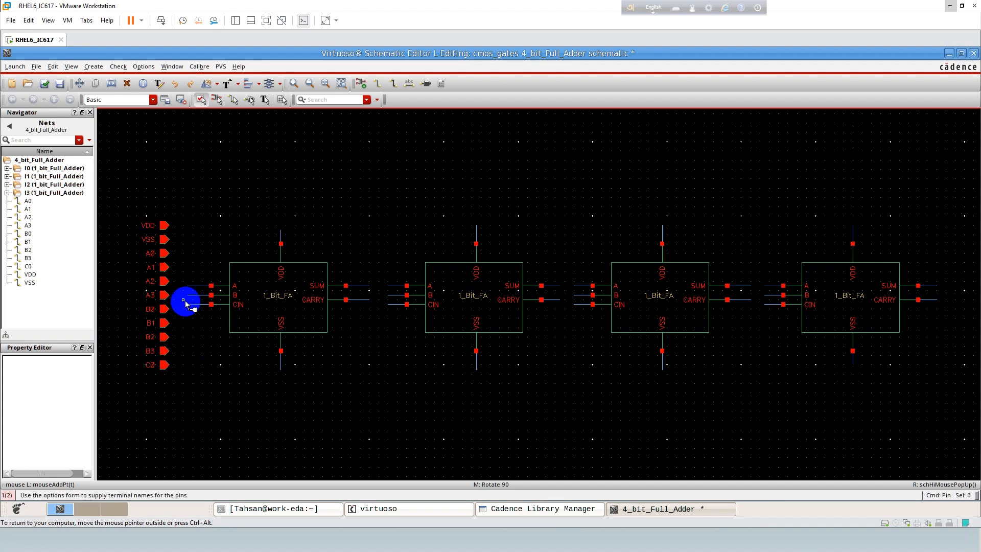
scroll(185, 300, down, 1)
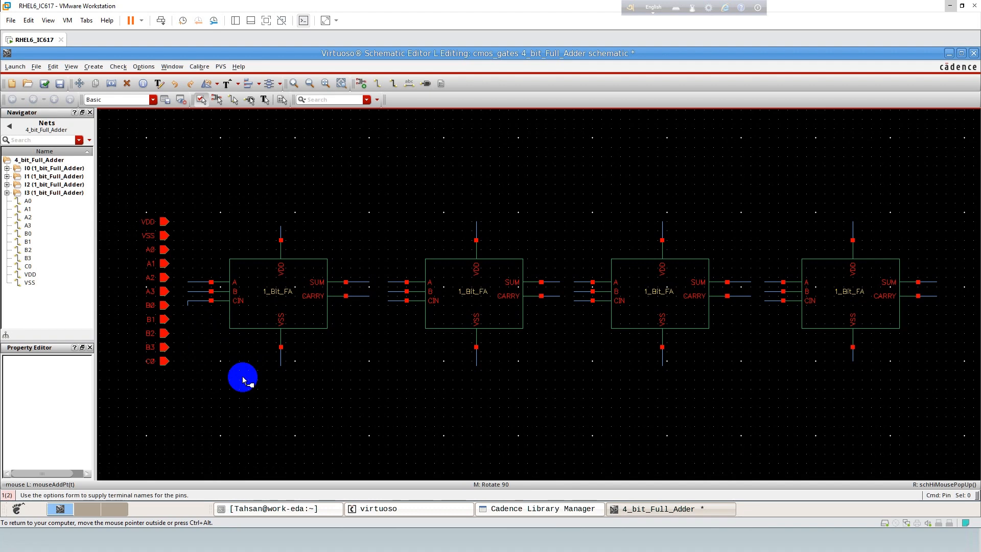
key(l)
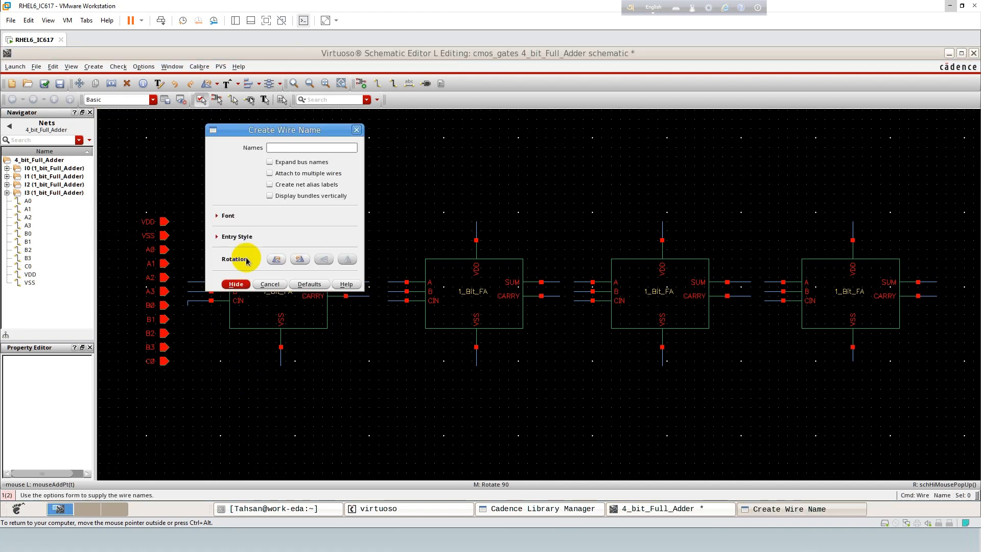
click(356, 130)
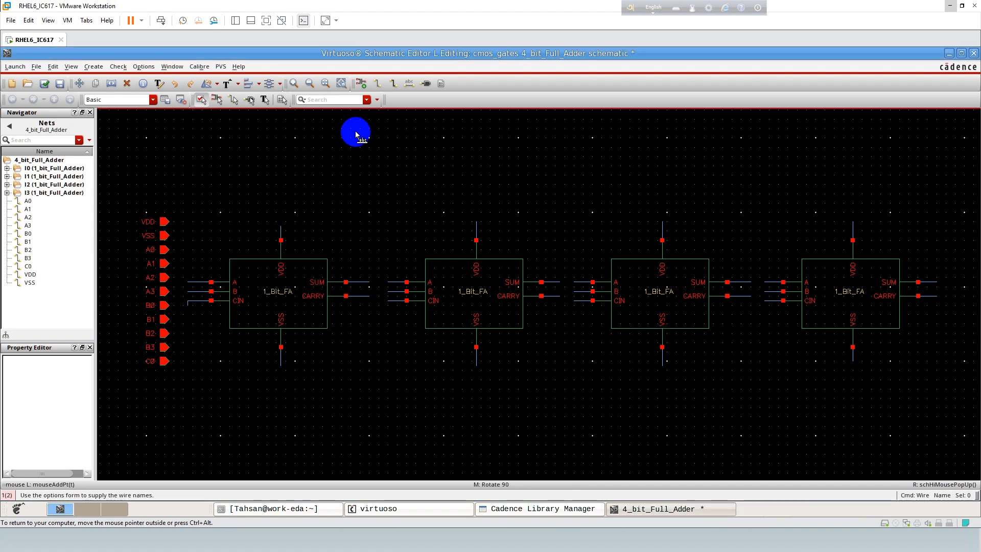
Step: Define new schematic pins with direction output, named S0 S1 S2 S3 COUT
click(307, 164)
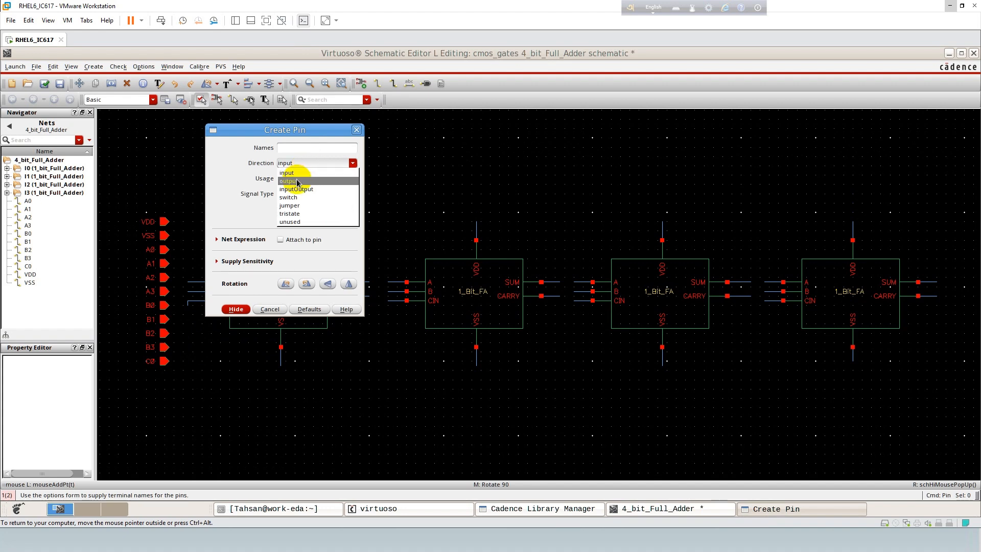
click(294, 180)
click(288, 148)
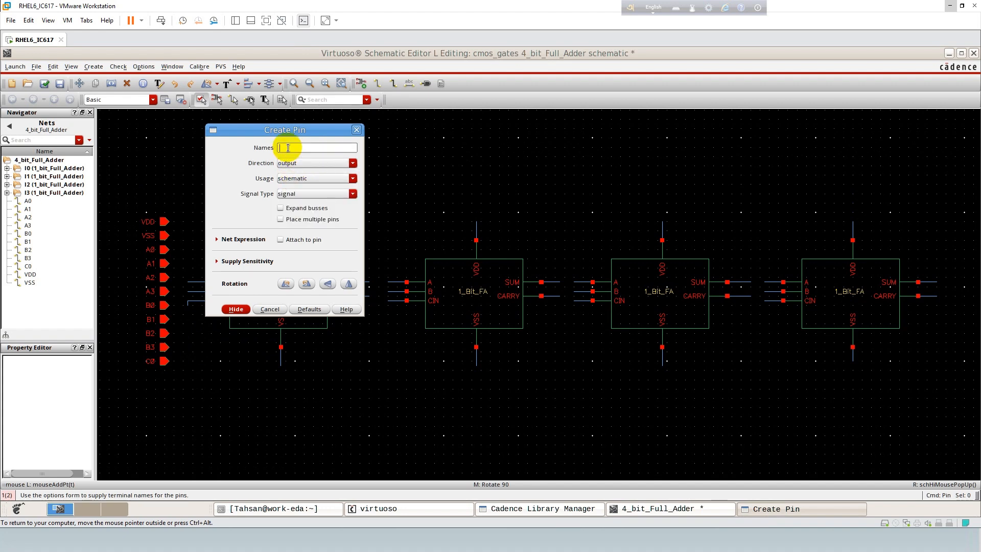
text(S0)
key(BackSpace)
key(BackSpace)
text(s0 s1 S2)
text(S3 COU)
key(Return)
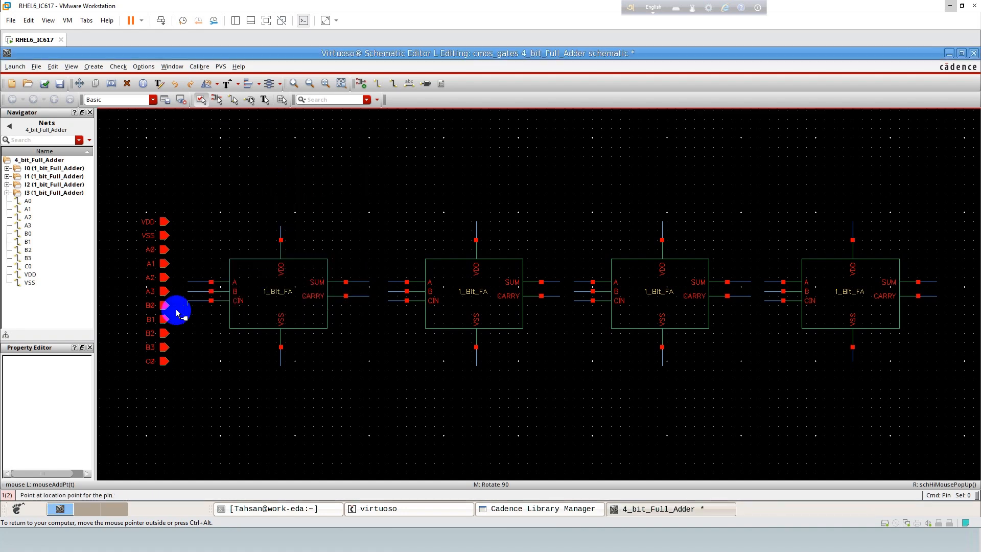
Step: Place the S0, S1, S2, S3 and COUT output pins below C0 in the same vertical column
click(164, 375)
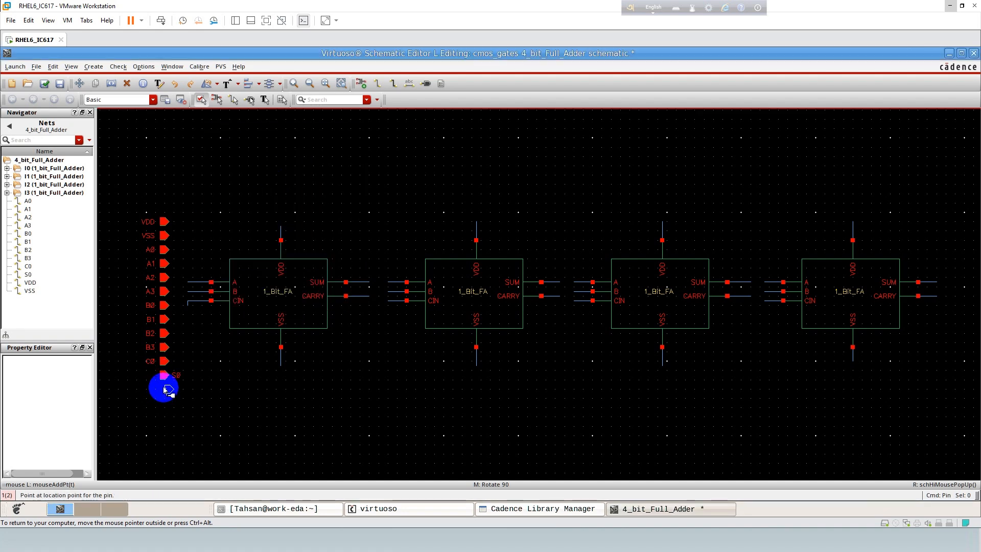
click(164, 389)
click(164, 402)
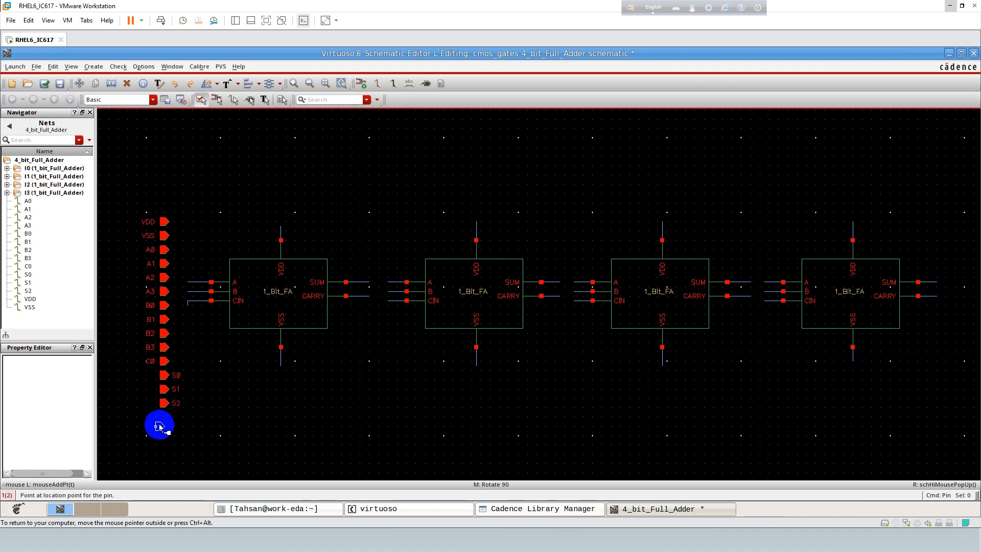
click(164, 417)
click(164, 430)
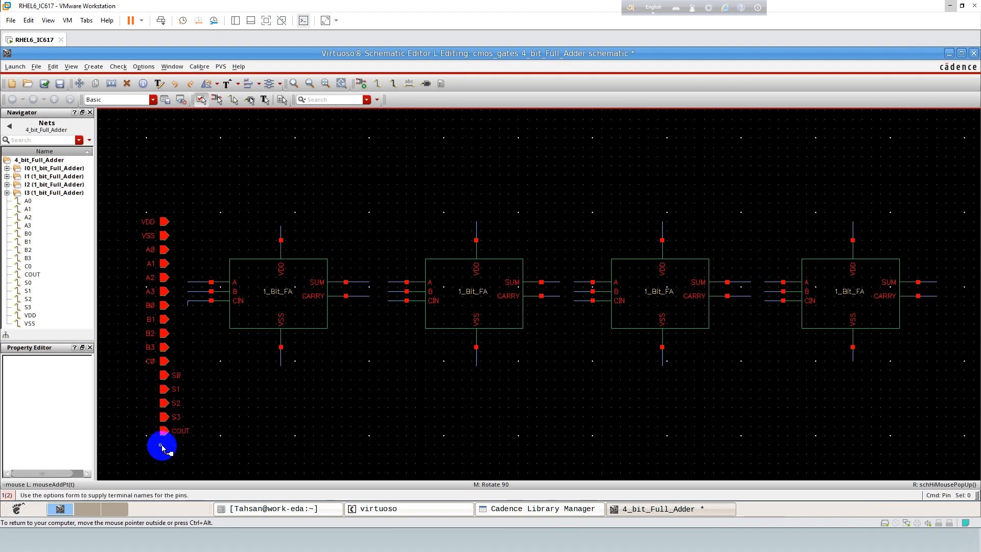
key(Escape)
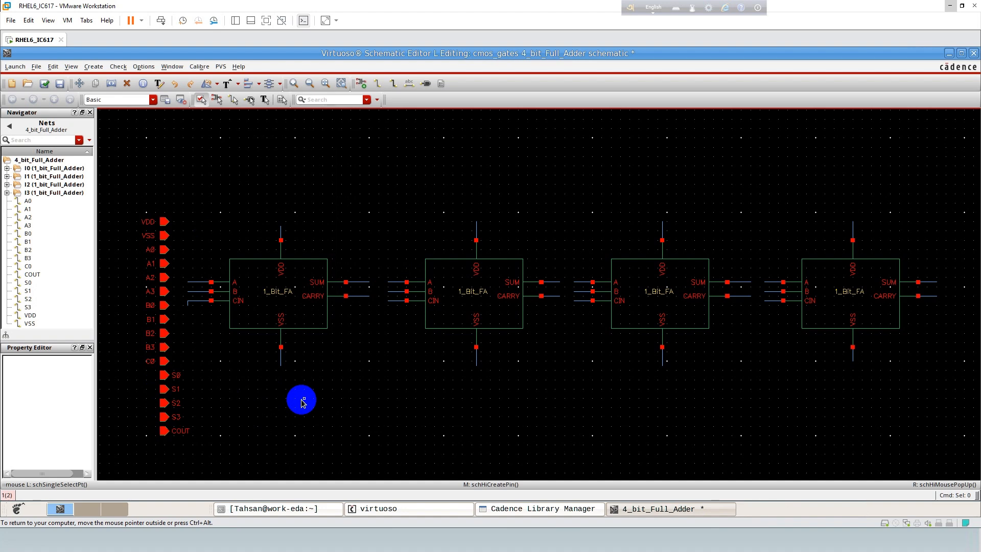
Step: Define wire names for the supply stubs in the order VDD VSS VDD VSS VSS VDD VDD VSS
key(l)
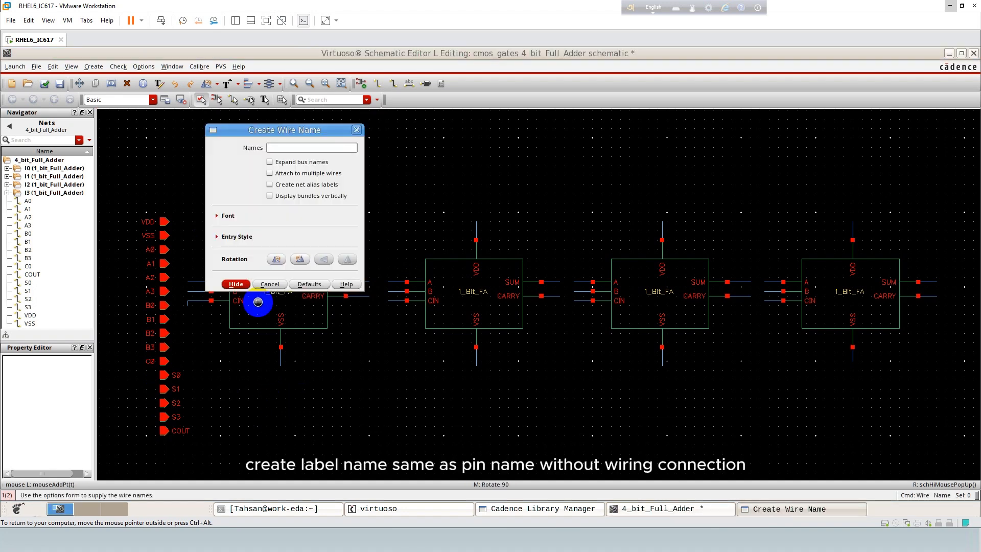
drag(235, 130, 459, 152)
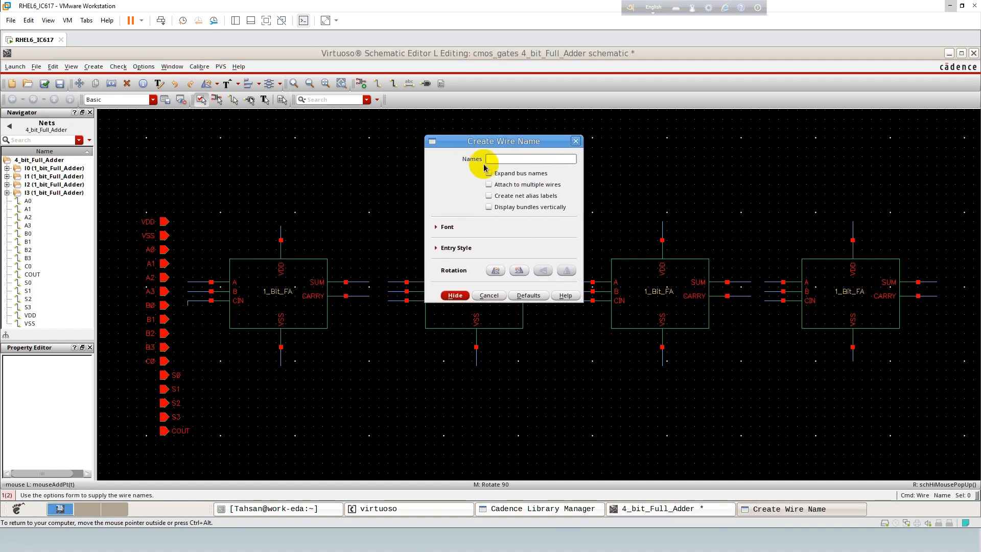
text(VD)
text(D VSS)
text(VDD)
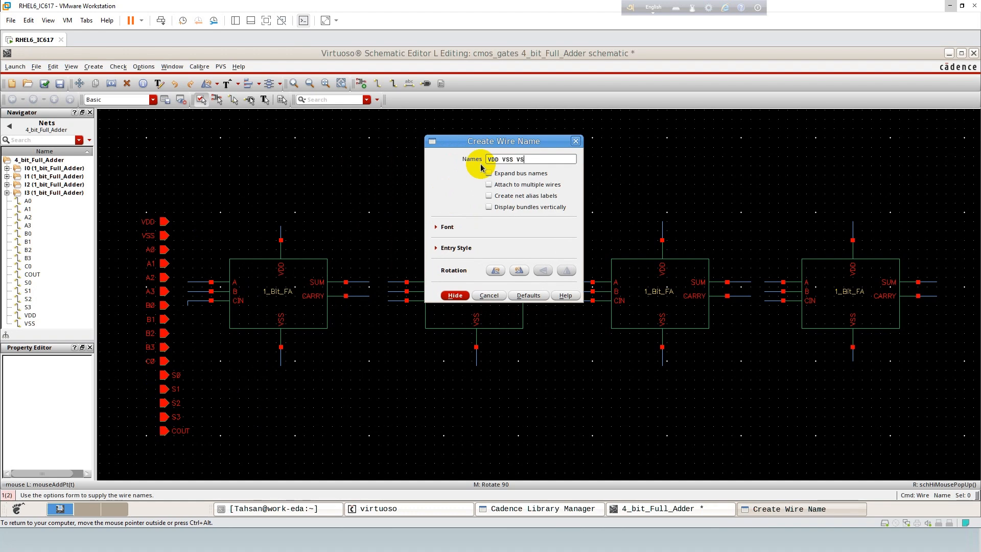
key(BackSpace)
key(BackSpace)
key(BackSpace)
text(DD VSS VSS)
click(518, 159)
text(V)
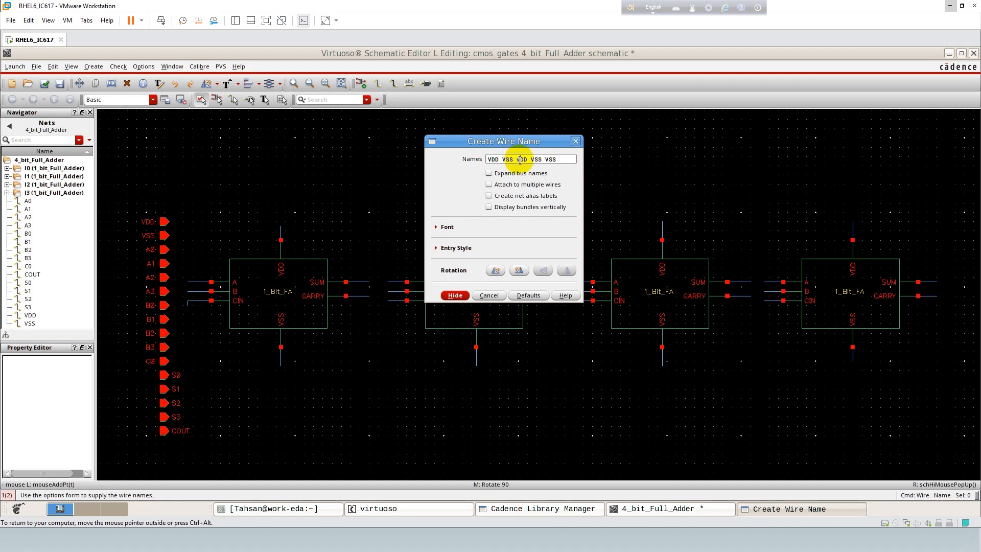
key(BackSpace)
text(V)
key(Right)
key(Right)
key(Right)
key(Right)
key(Right)
key(Right)
key(Right)
key(Right)
text(VDD VDD VSS)
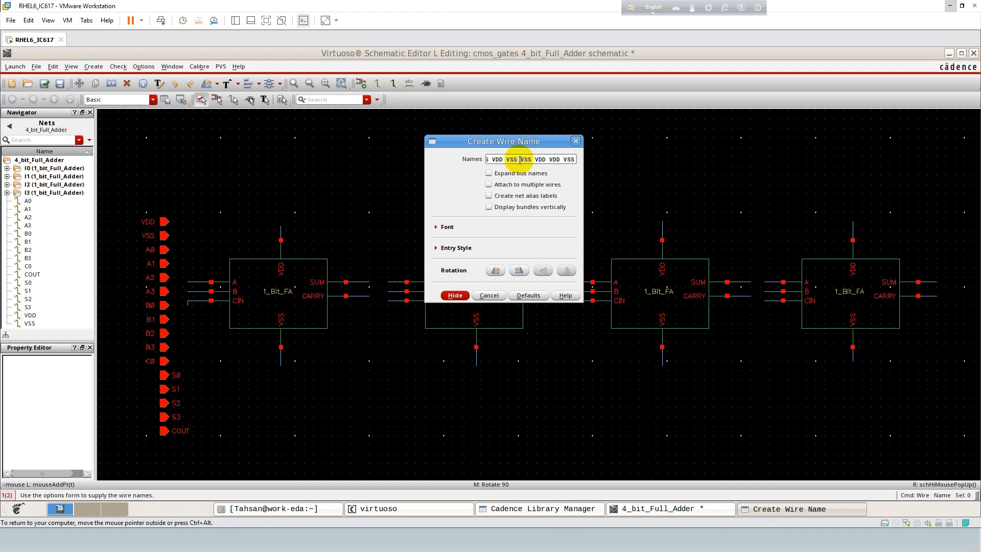
key(Return)
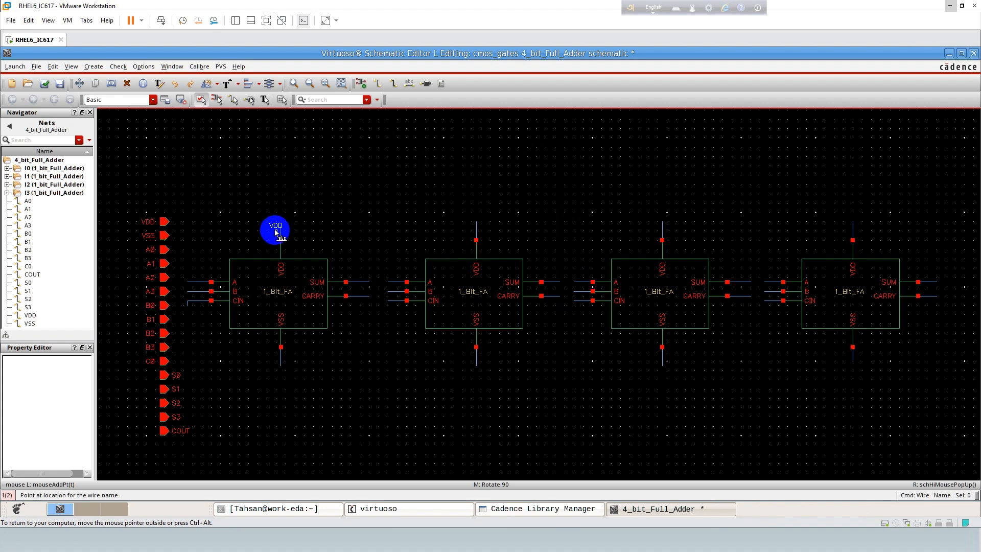
Step: Attach the VDD and VSS wire names to the upper and lower supply stubs of all four adders
click(281, 230)
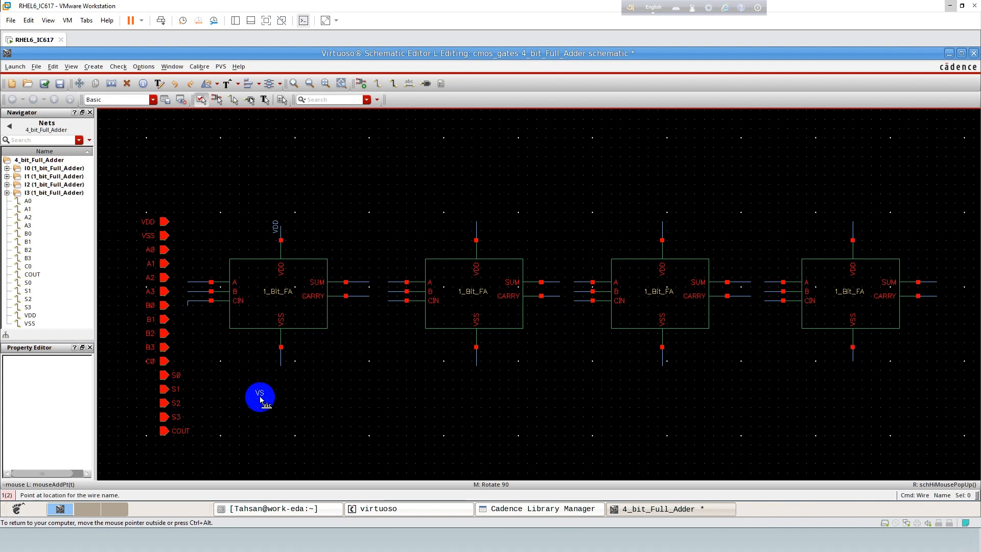
click(281, 364)
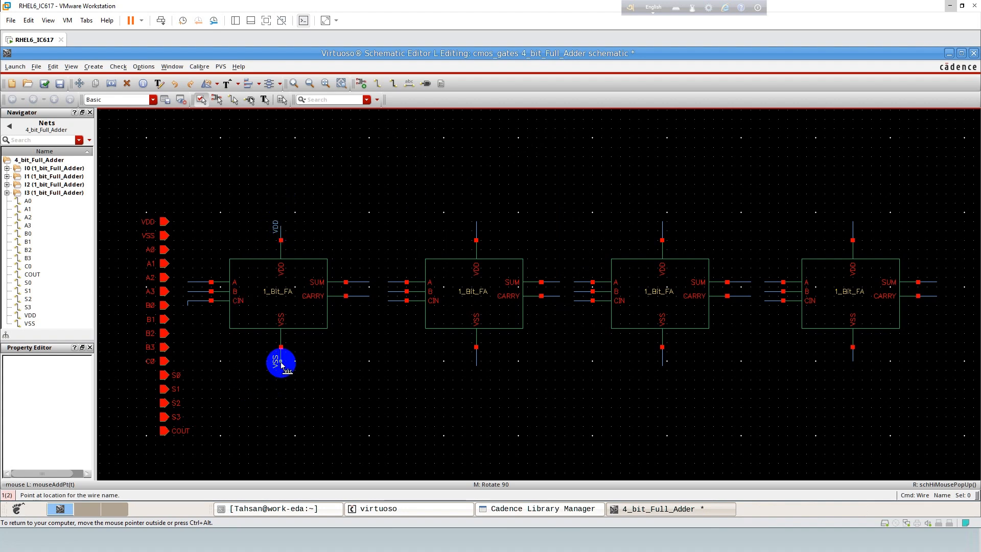
click(476, 224)
click(476, 360)
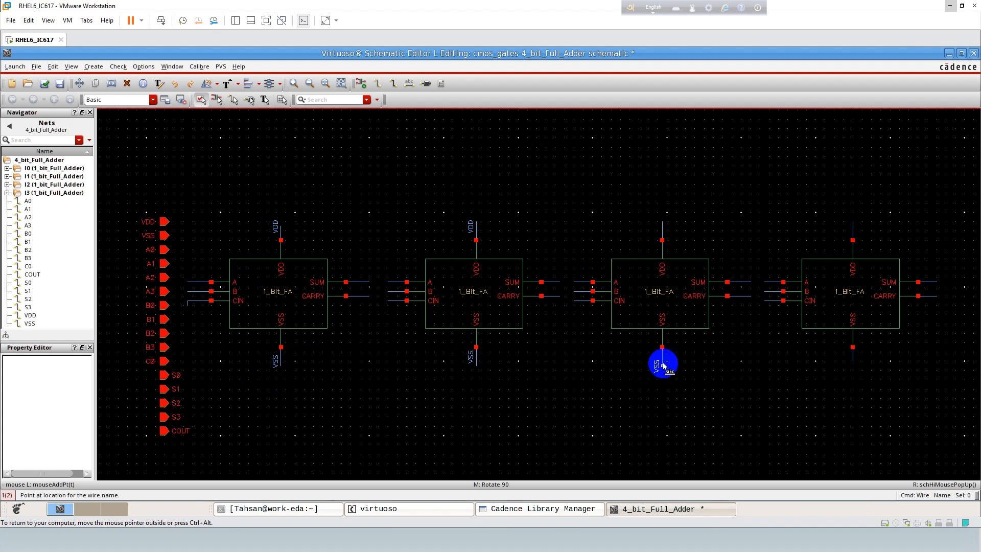
click(663, 364)
click(663, 224)
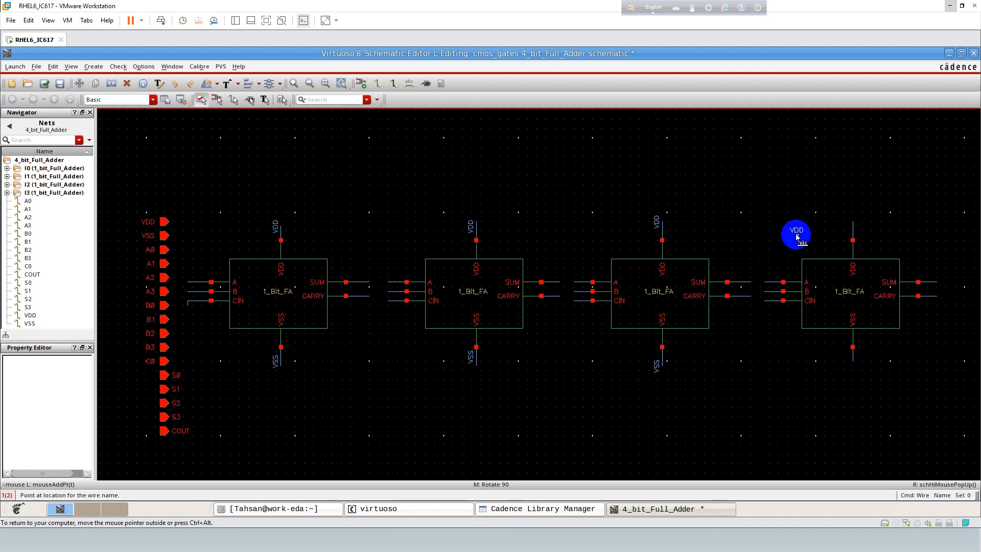
click(853, 225)
click(854, 357)
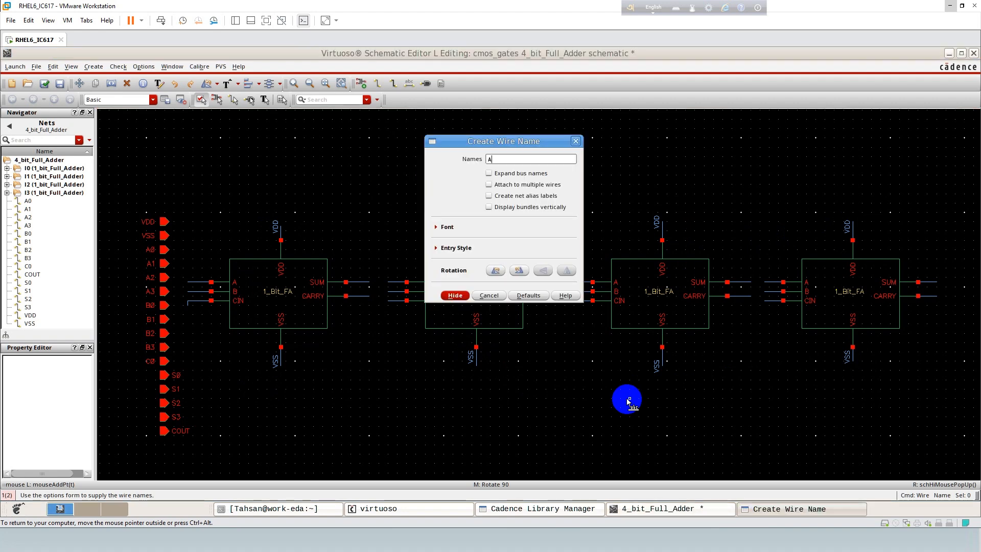
Step: Define wire names A0 to A3, B0 to B3, C0 to C3, S0 C1 S1 C2 S2 C3 S3 COUT, in that order
text(0 A1 A2 A3)
text(B0 B1 B2 B3 C)
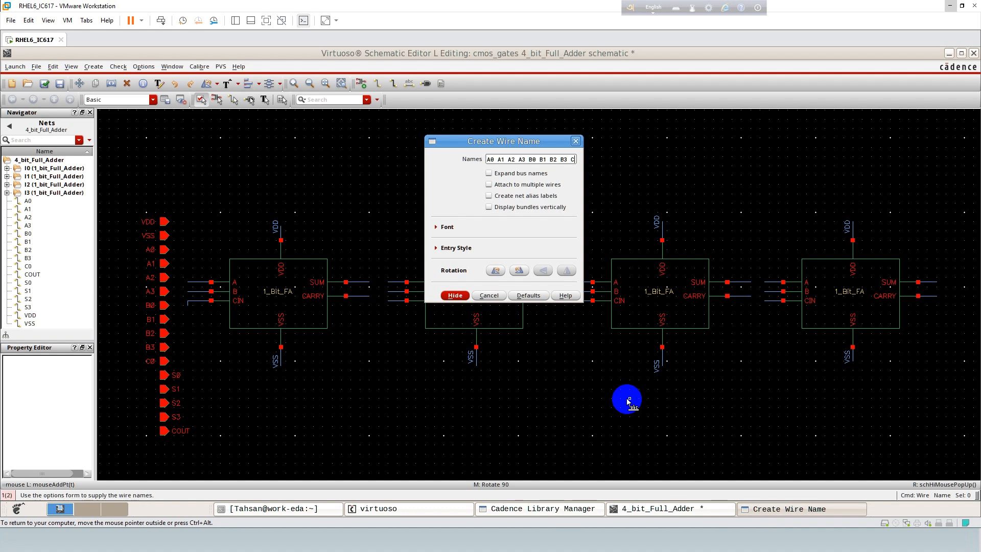
text(0 C1 C2 C3)
text(S1)
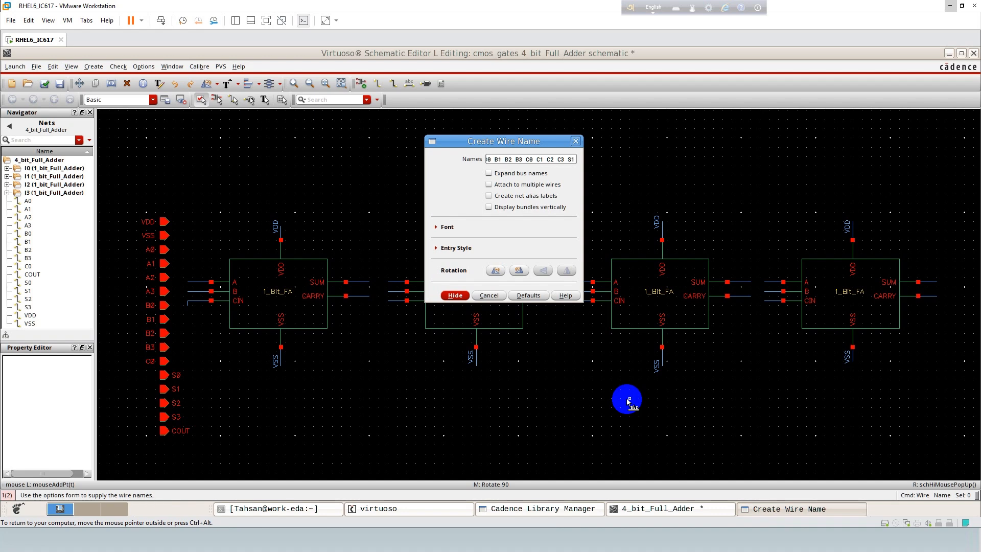
key(BackSpace)
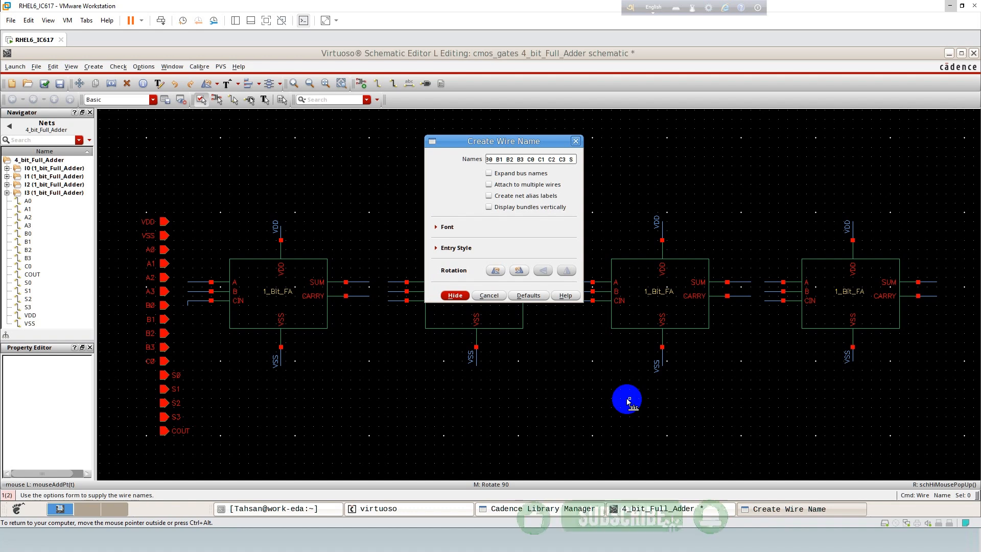
text(0 C)
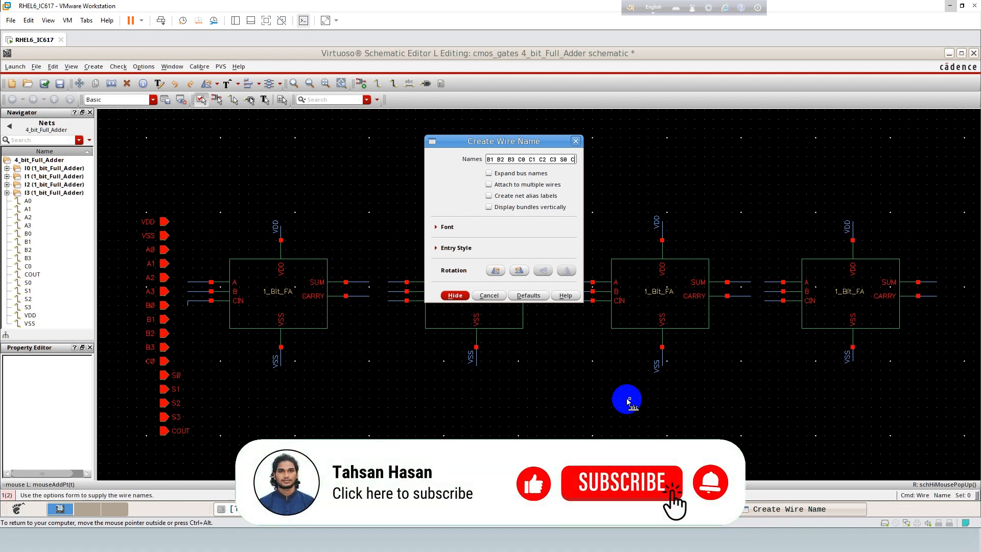
text(1 )
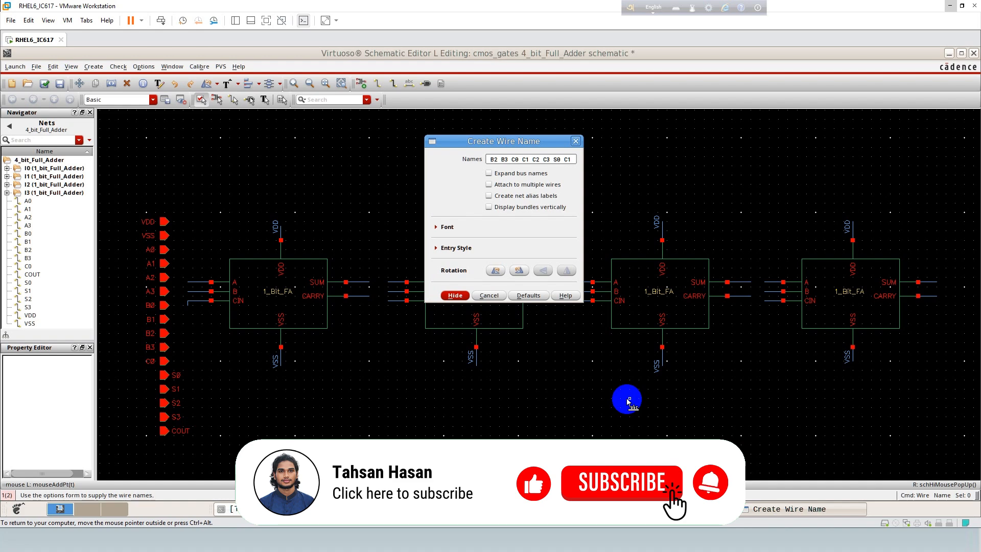
text(S0 C1 S1 C2 S2 C3)
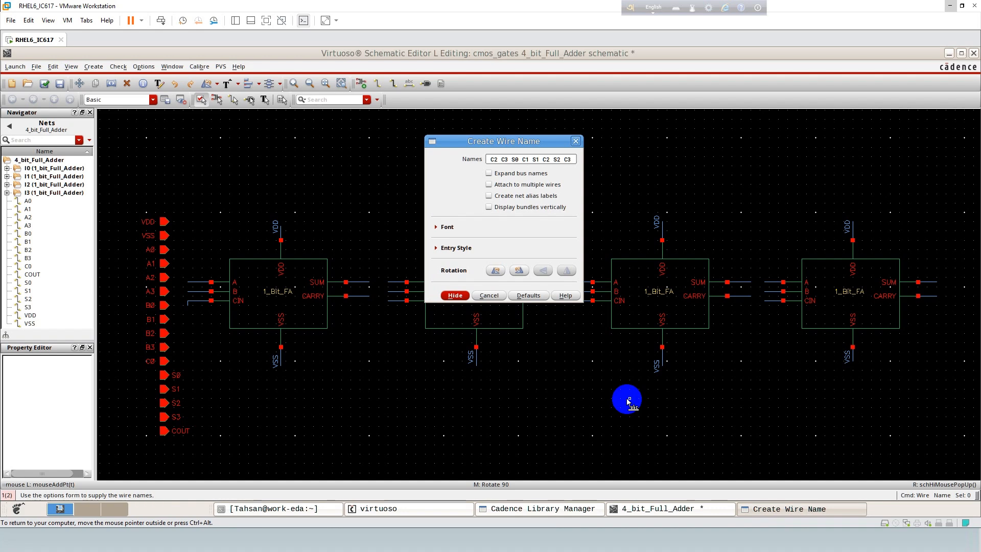
text(S3 COUT)
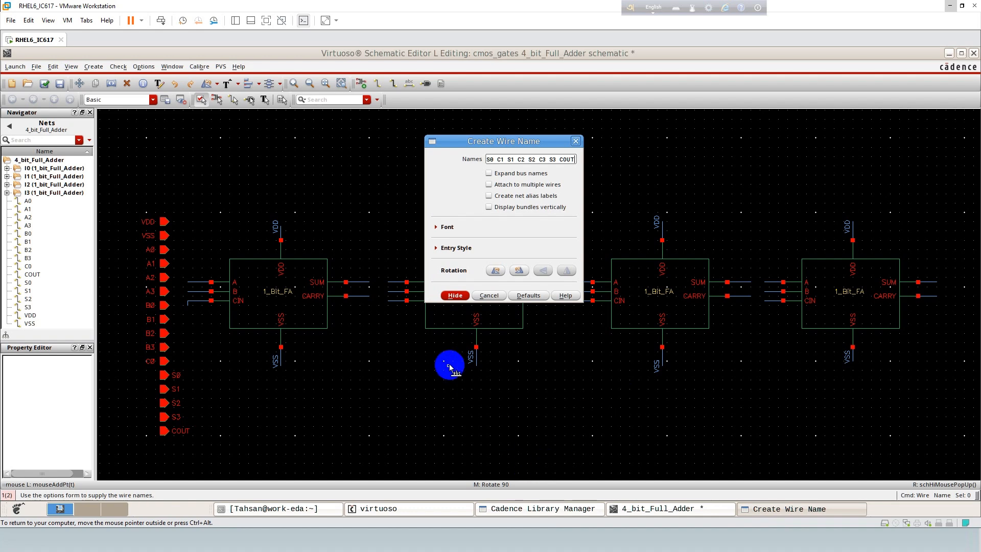
click(455, 296)
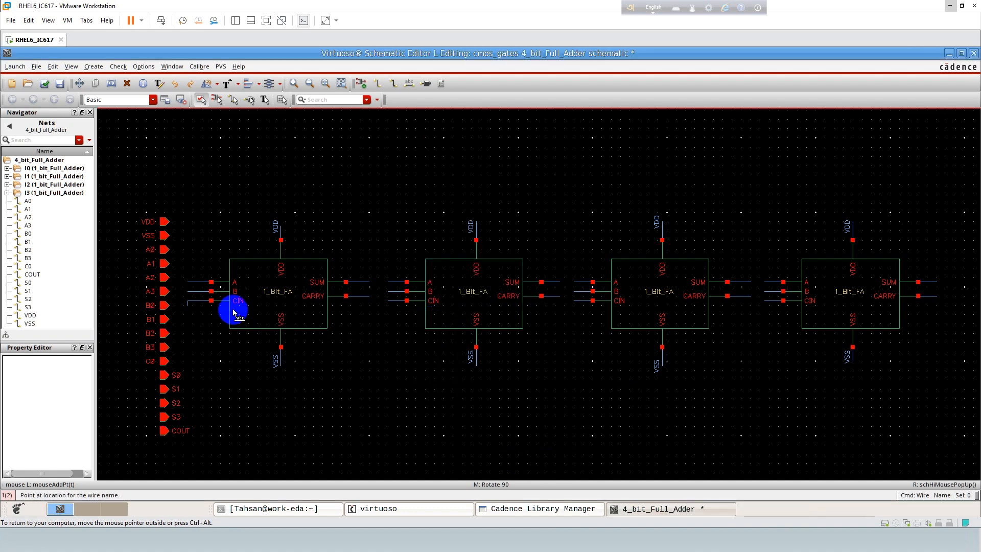
Step: Attach wire names A0, A1, A2 and A3 to the A input stubs of the first through fourth adders
click(192, 282)
click(394, 281)
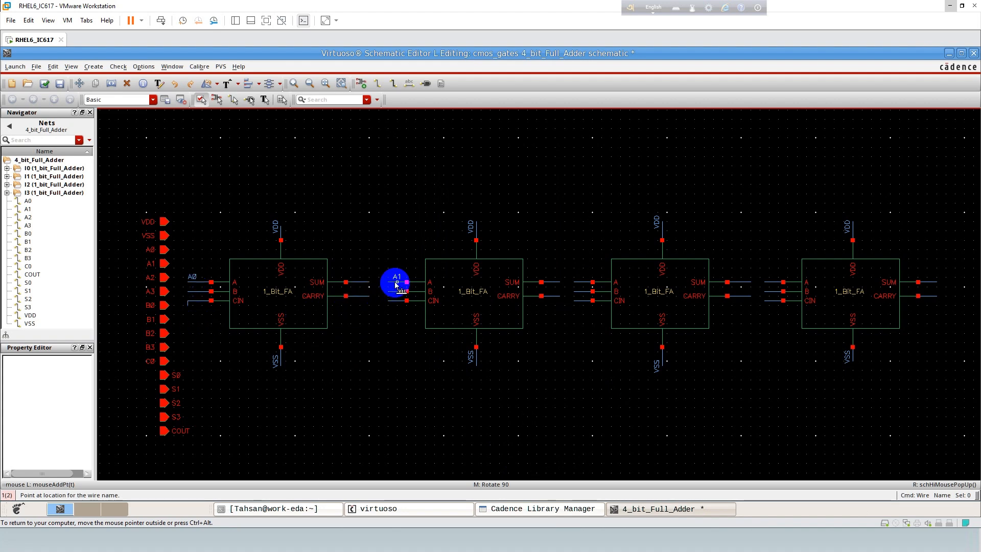
click(578, 282)
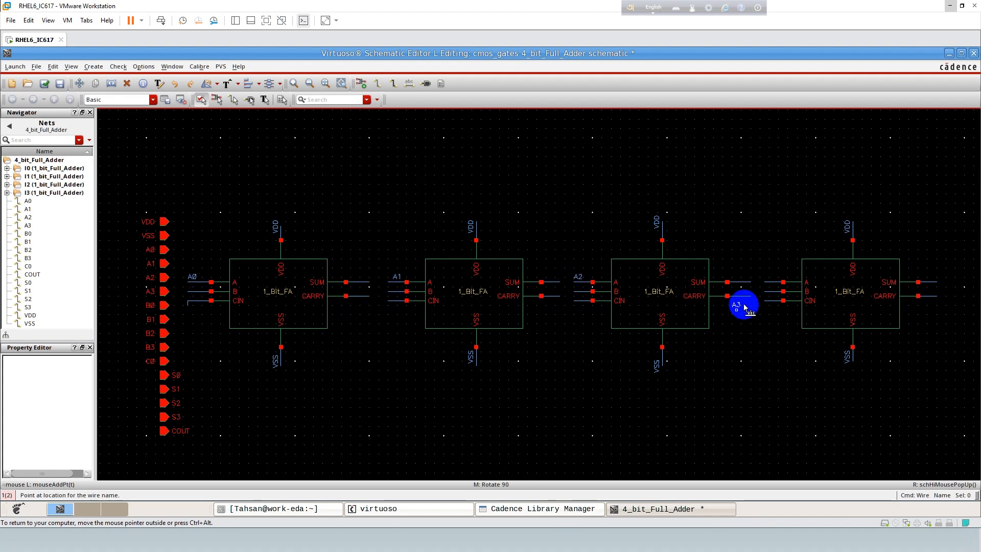
click(770, 282)
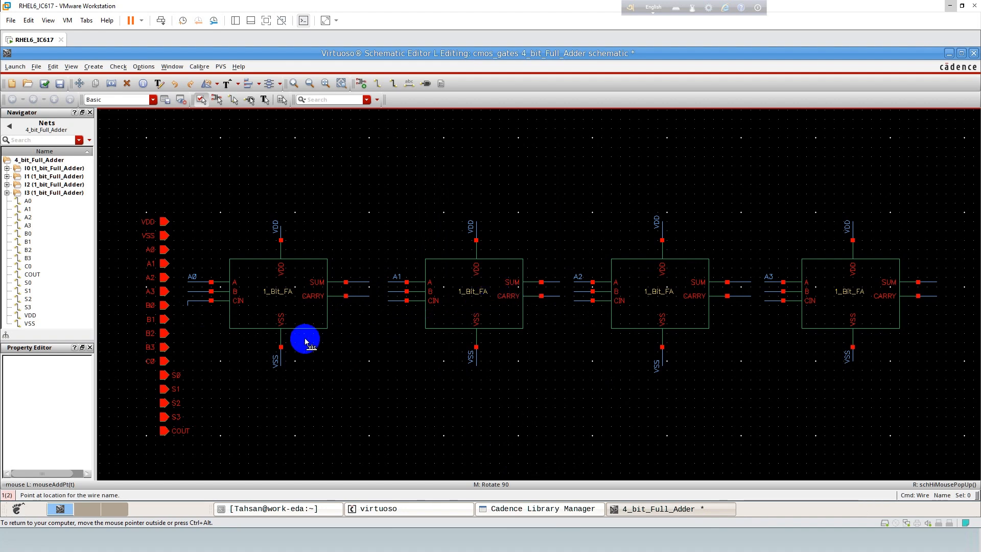
Step: Attach wire names B0, B1, B2 and B3 to the B input stubs of the first through fourth adders
click(193, 292)
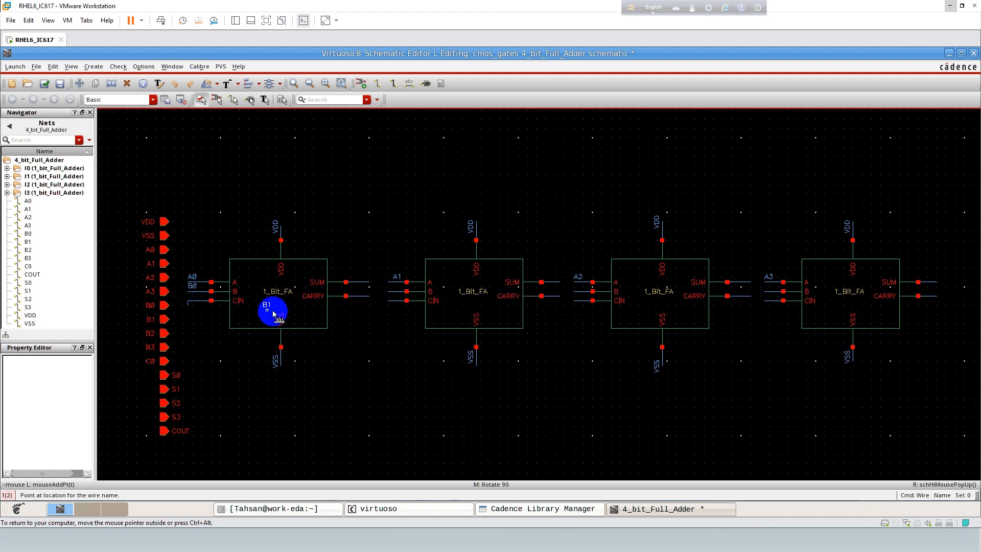
click(392, 291)
click(578, 291)
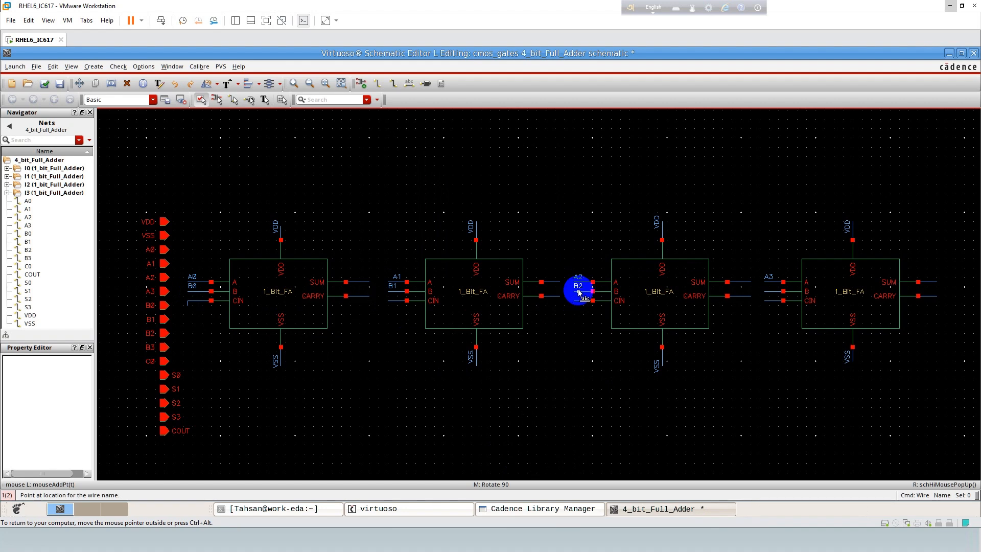
click(768, 293)
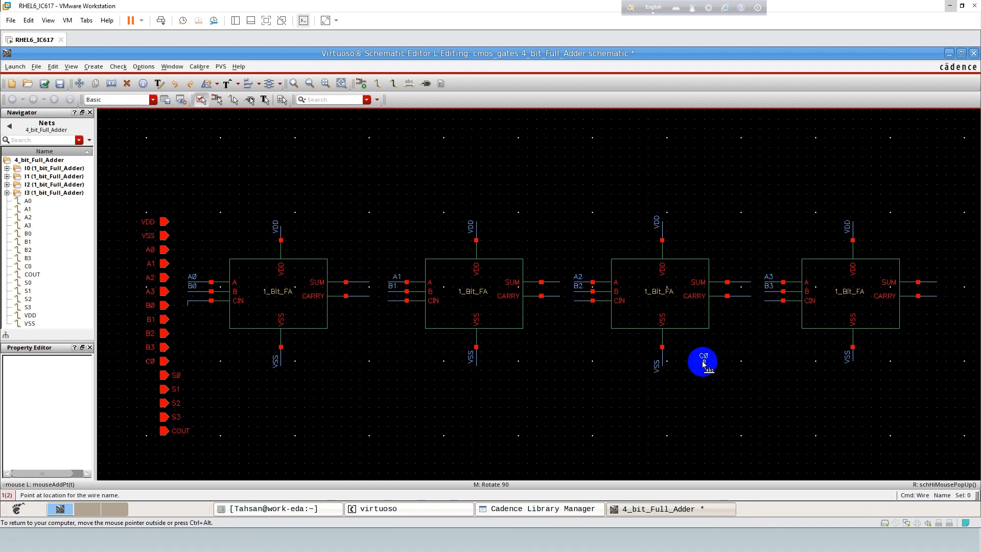
Step: Attach wire names C0, C1, C2 and C3 to the CIN input stubs of the first through fourth adders
click(194, 304)
click(394, 304)
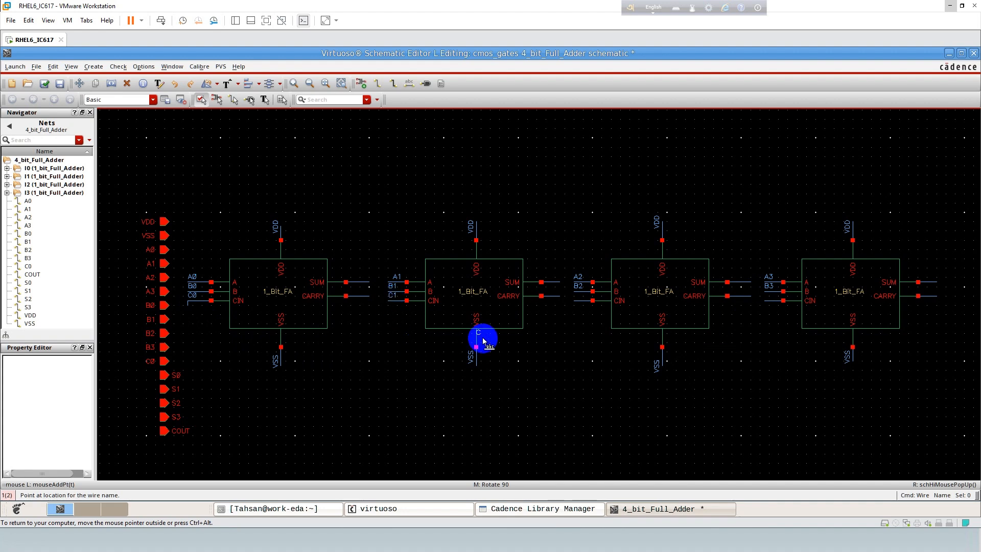
click(579, 301)
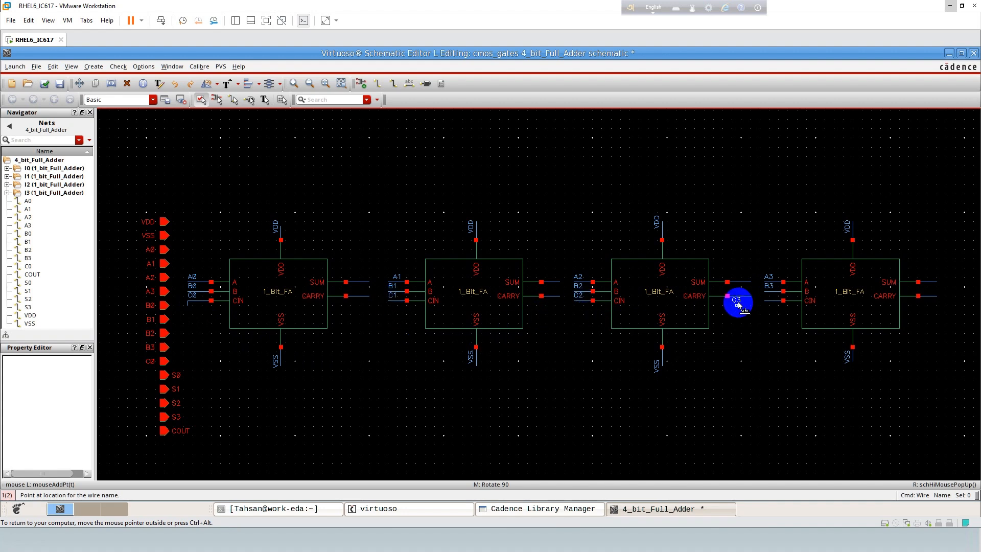
click(769, 303)
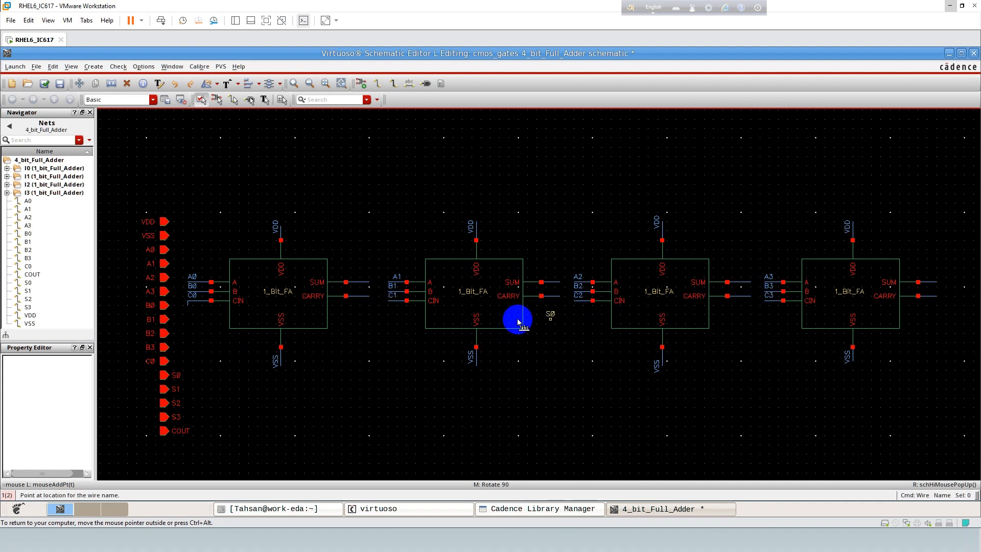
Step: Attach wire names S0, C1, S1, C2, S2, C3, S3 and COUT to the SUM and CARRY output stubs of the four adders in order
click(363, 284)
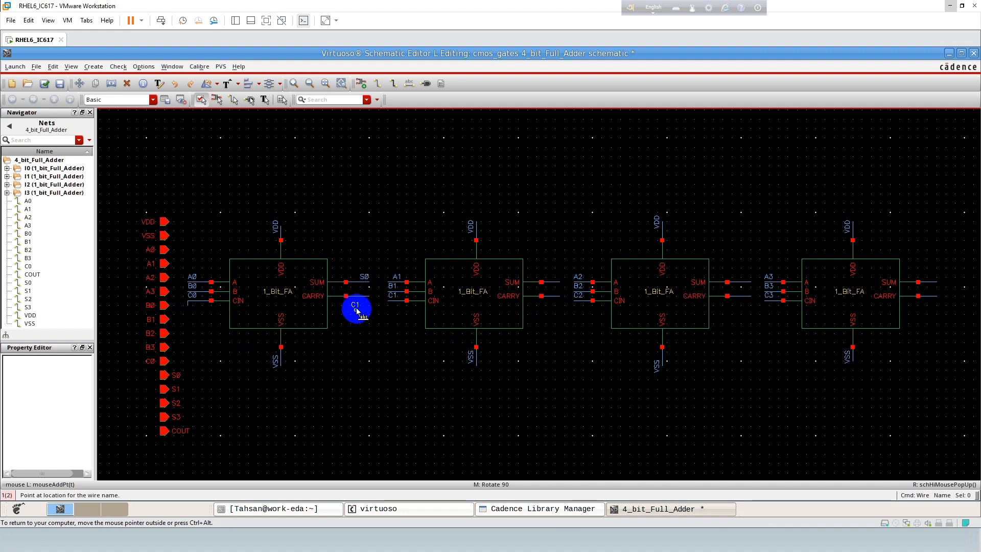
click(365, 299)
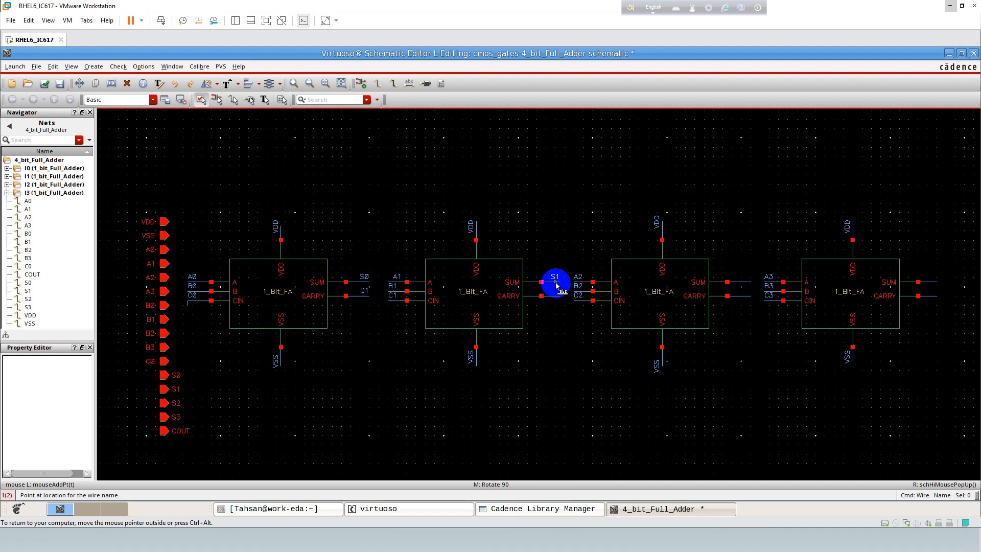
click(555, 283)
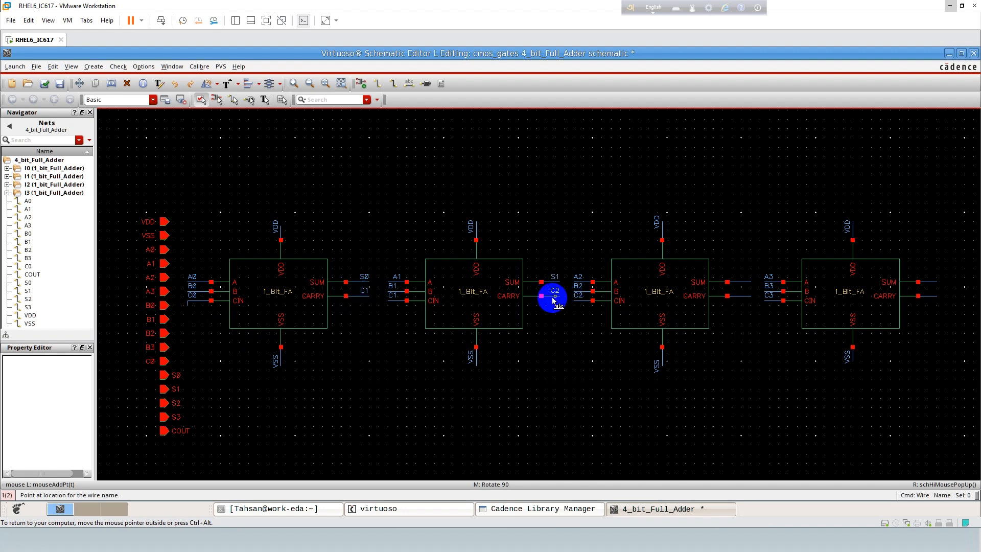
click(554, 301)
click(740, 287)
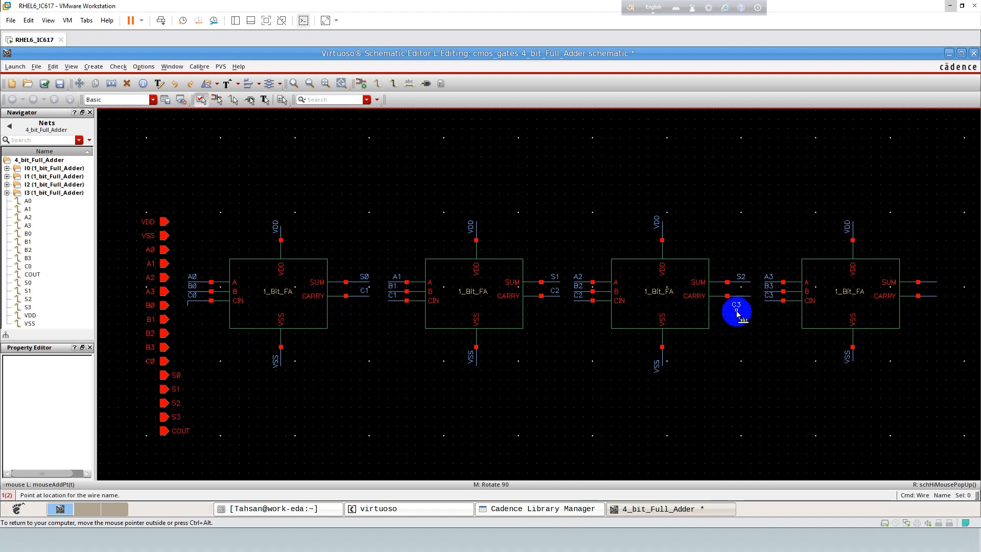
click(741, 297)
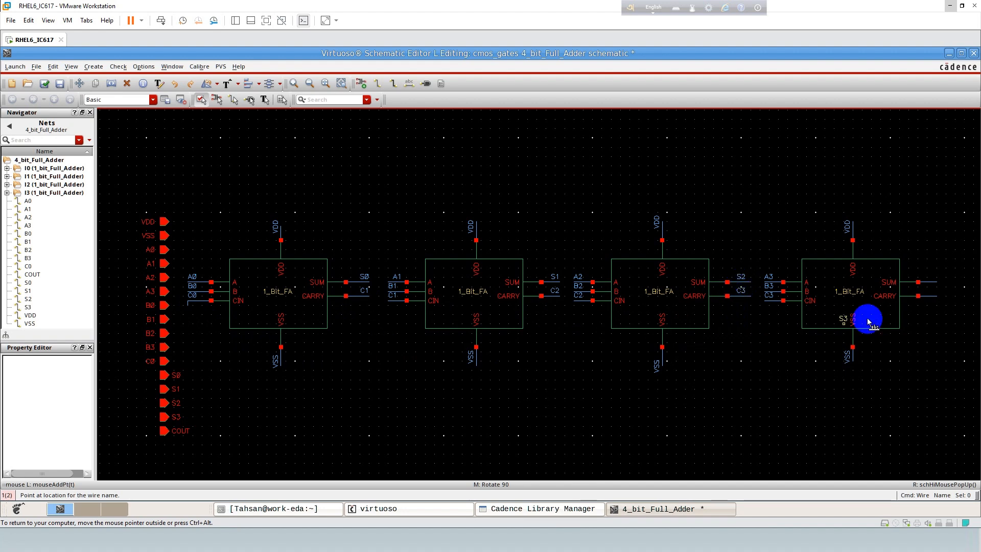
click(927, 283)
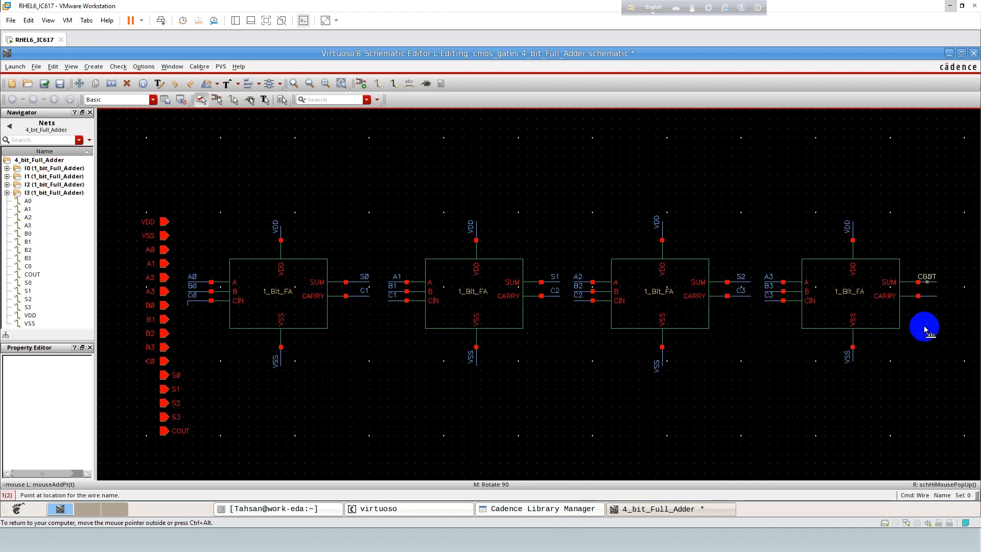
click(936, 299)
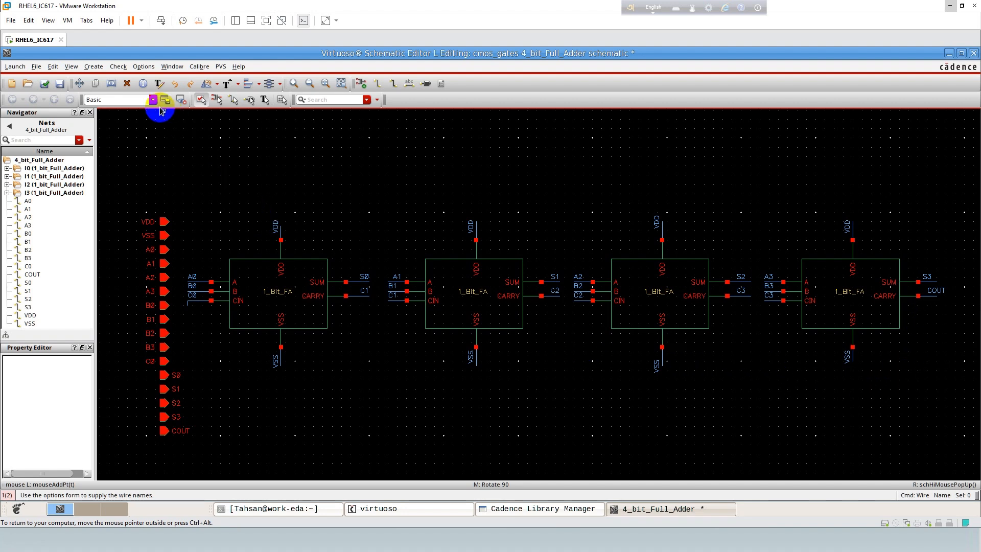
Step: Check and save the schematic, and create a symbol cellview of 4_bit_Full_Adder from its schematic view
key(f)
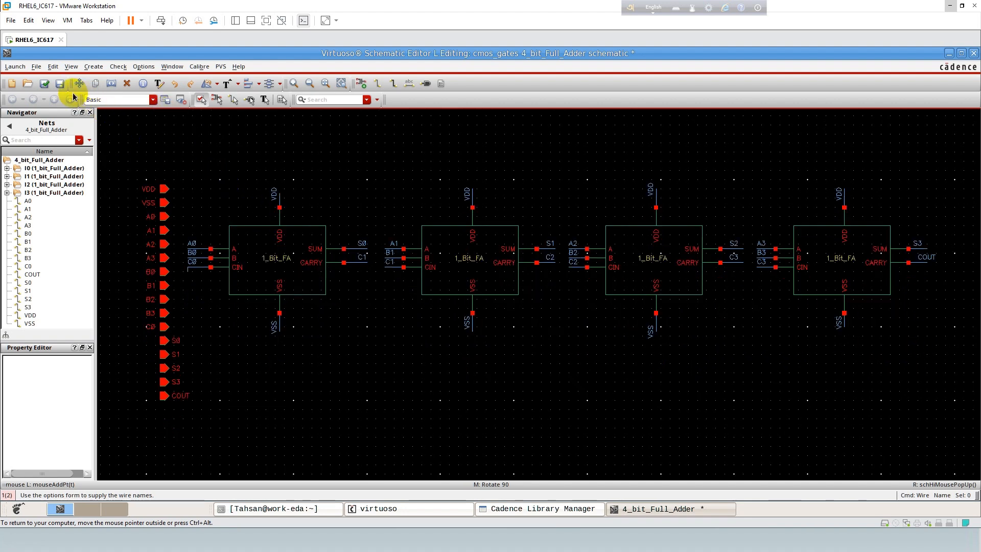
click(44, 84)
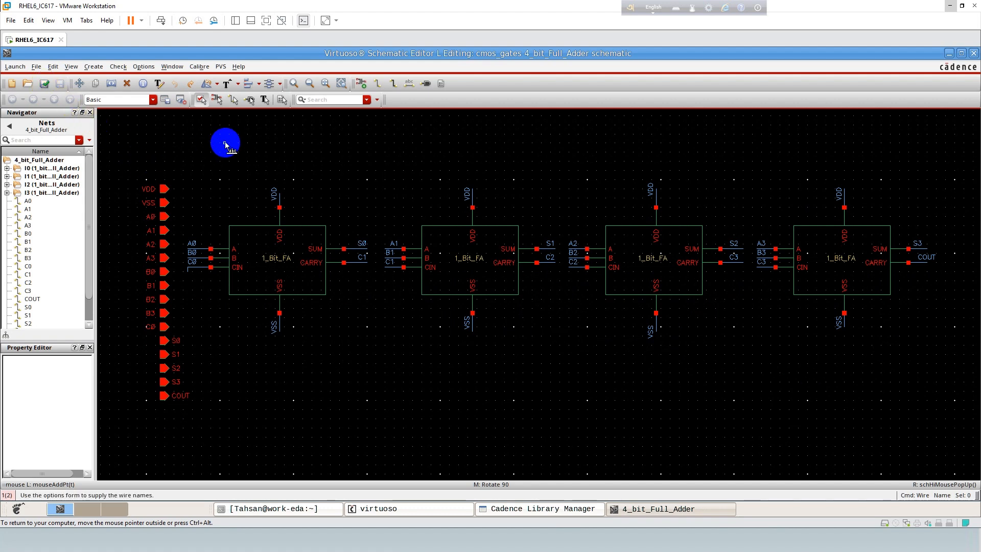
click(96, 70)
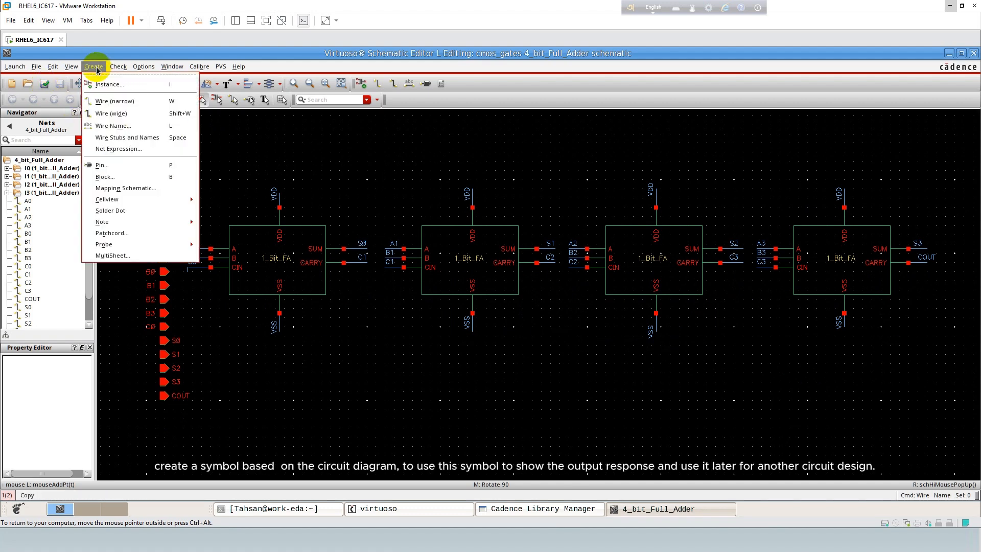
mouse_move(138, 200)
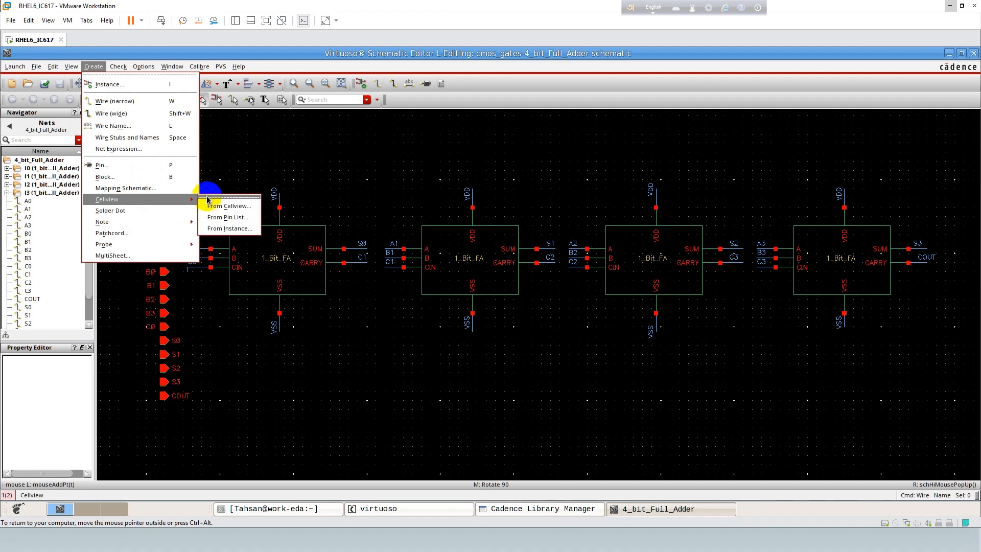
click(219, 202)
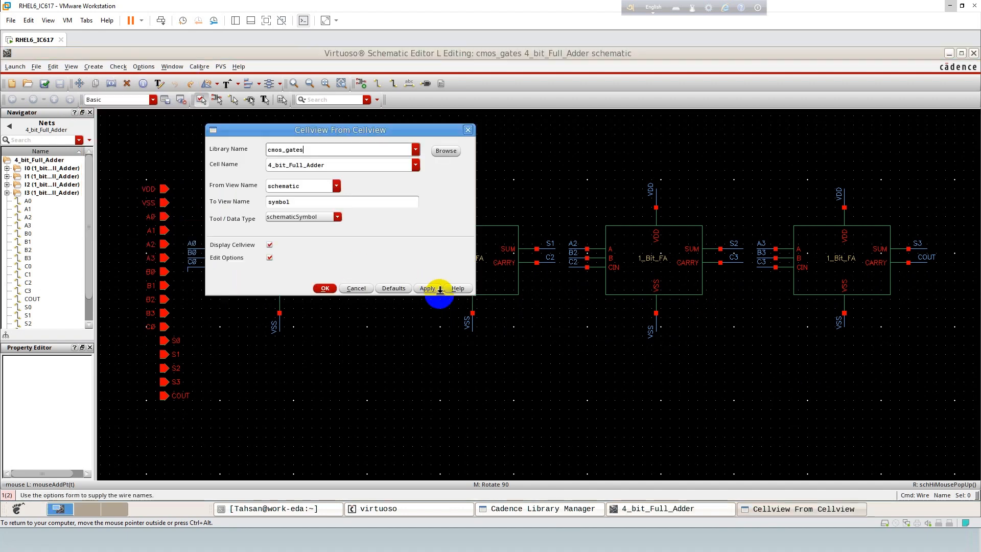
click(324, 287)
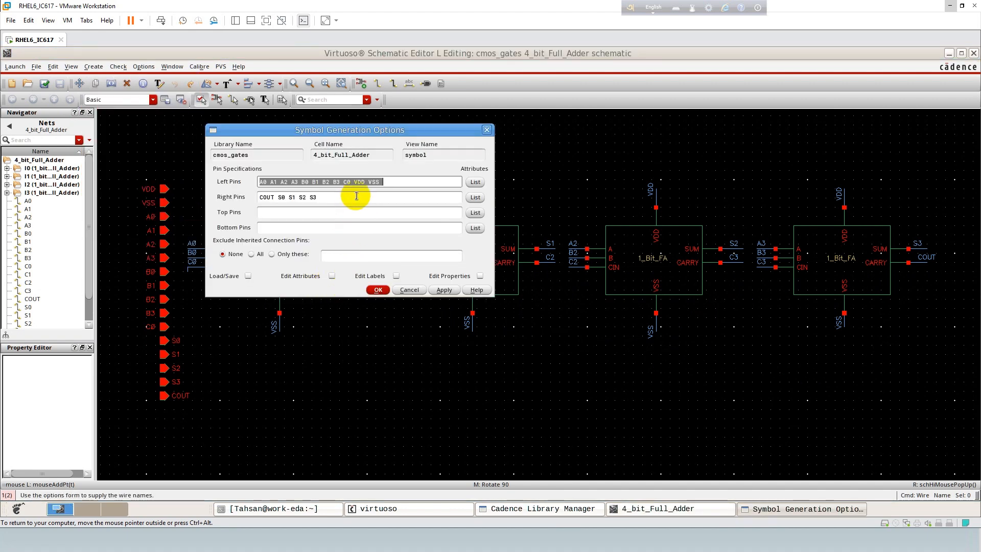
Step: Move VDD from the symbol's left pins to its top pins and VSS to its bottom pins
click(358, 182)
drag(356, 182, 390, 182)
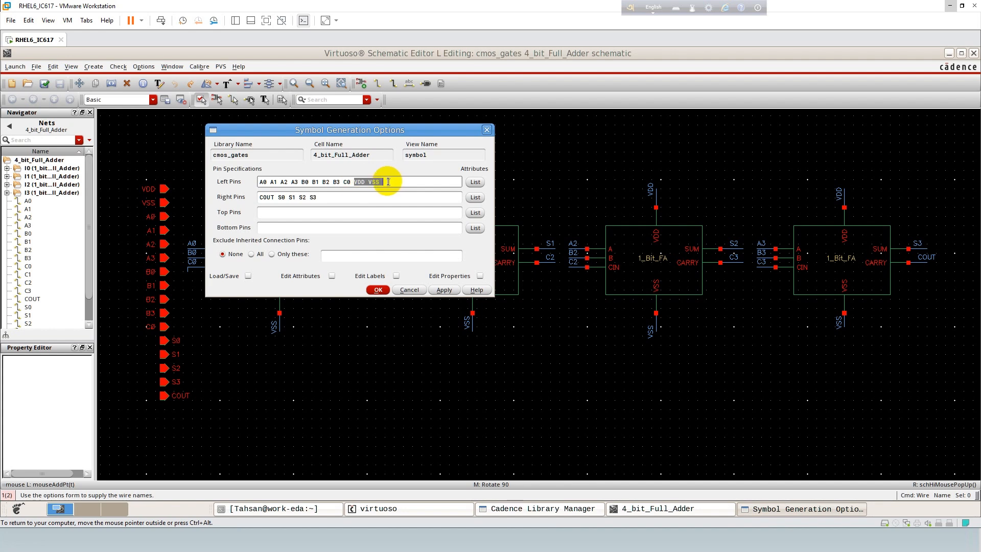
key(BackSpace)
click(287, 214)
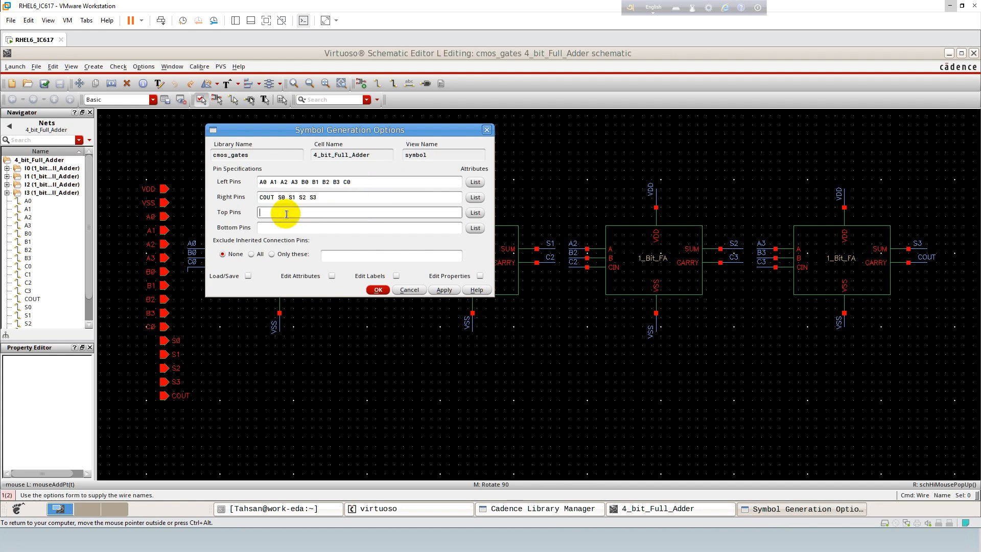
double_click(280, 214)
key(ctrl+c)
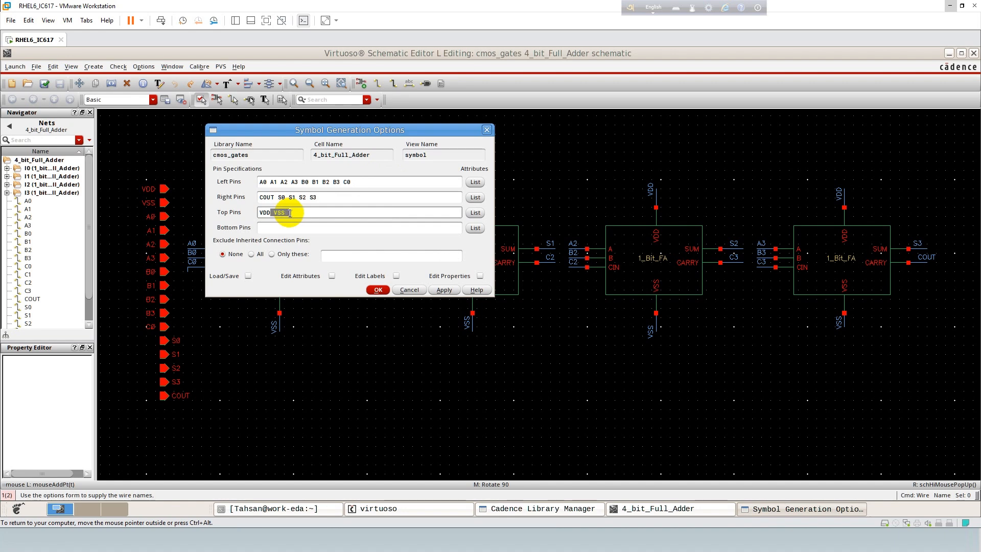
click(282, 226)
key(ctrl+v)
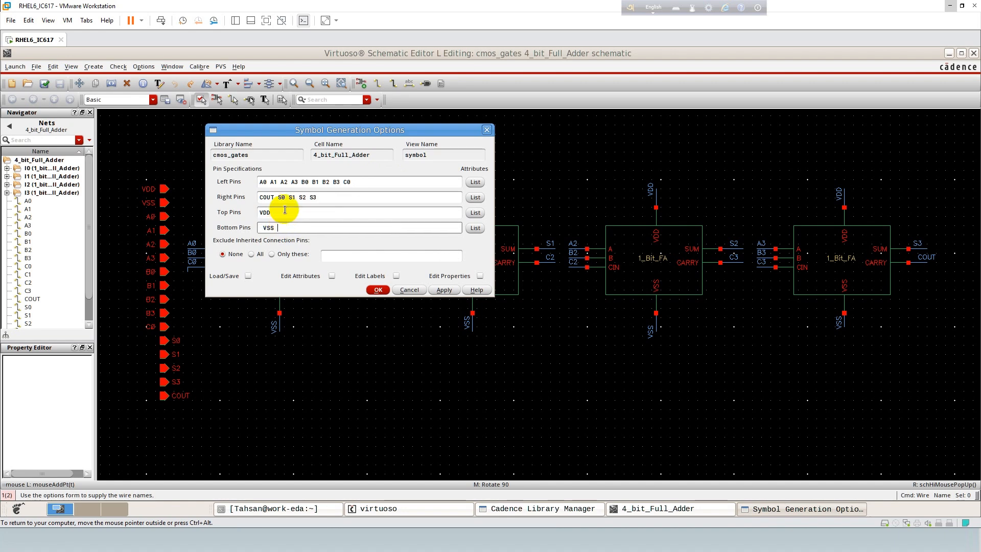
Step: Reorder the symbol's right pins to S0 S1 S2 S3 COUT and generate the symbol
double_click(264, 197)
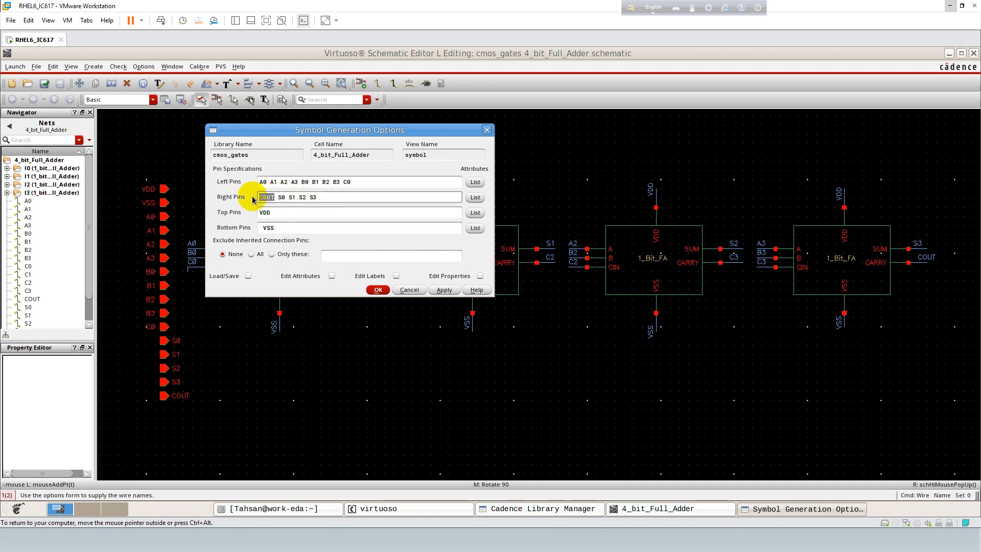
key(ctrl+x)
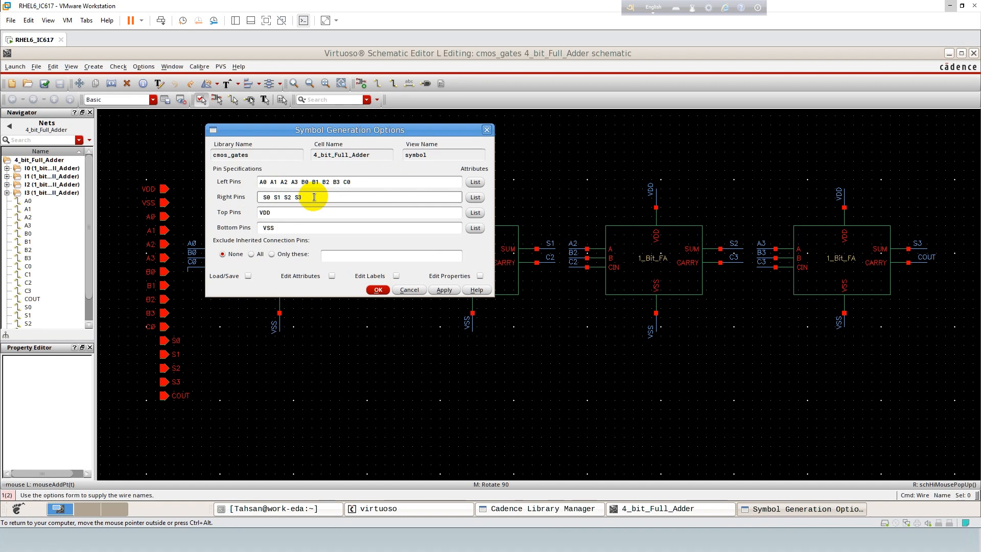
click(378, 289)
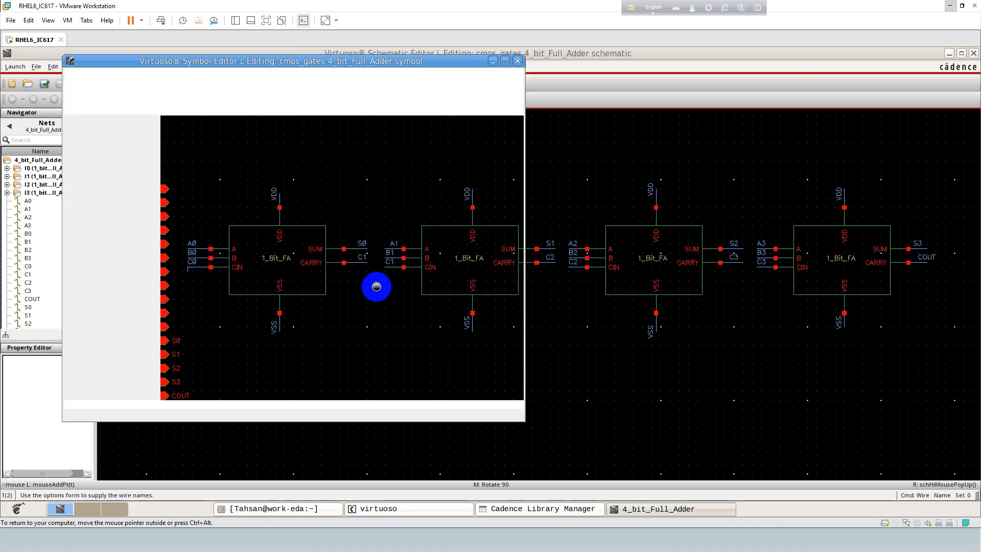
click(506, 63)
key(f)
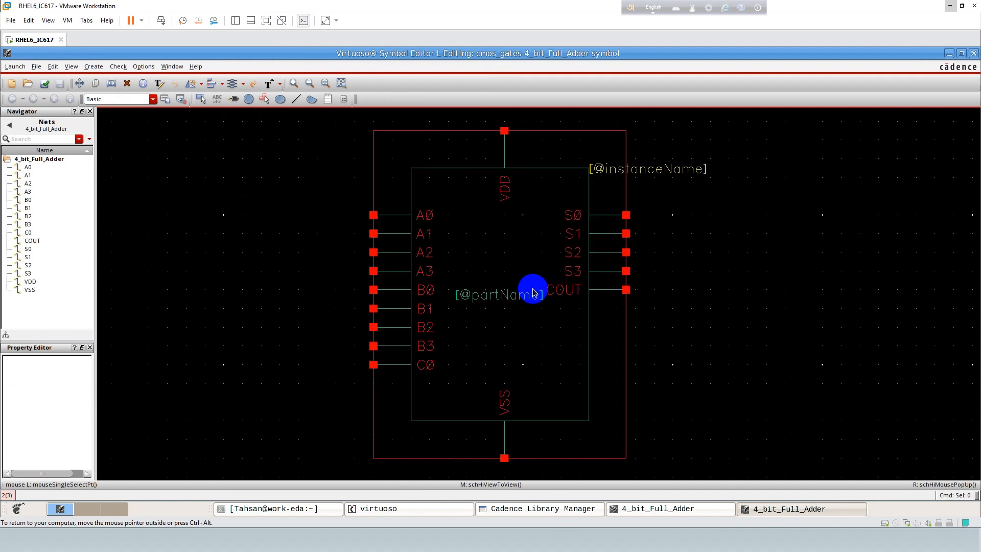
click(514, 295)
key(Delete)
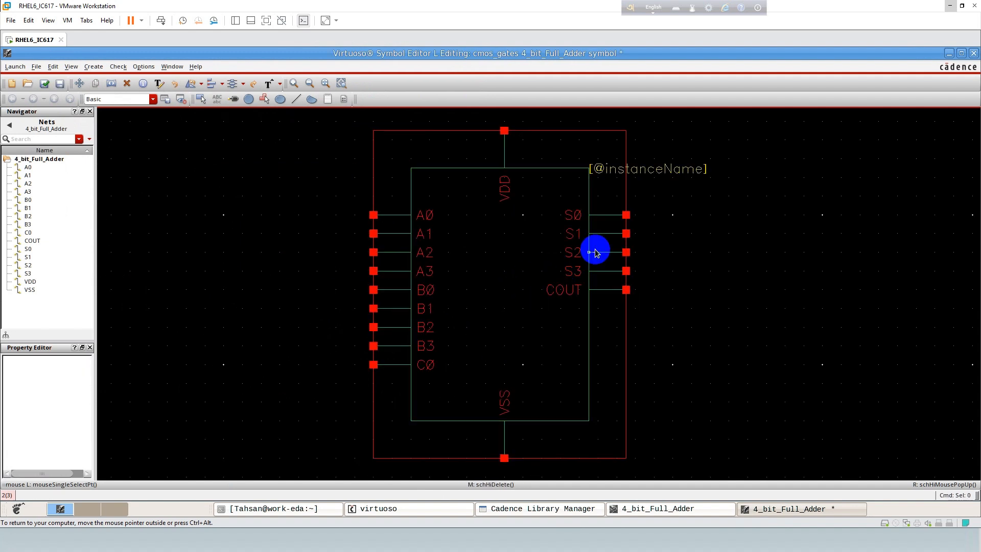
drag(681, 168, 773, 215)
double_click(763, 215)
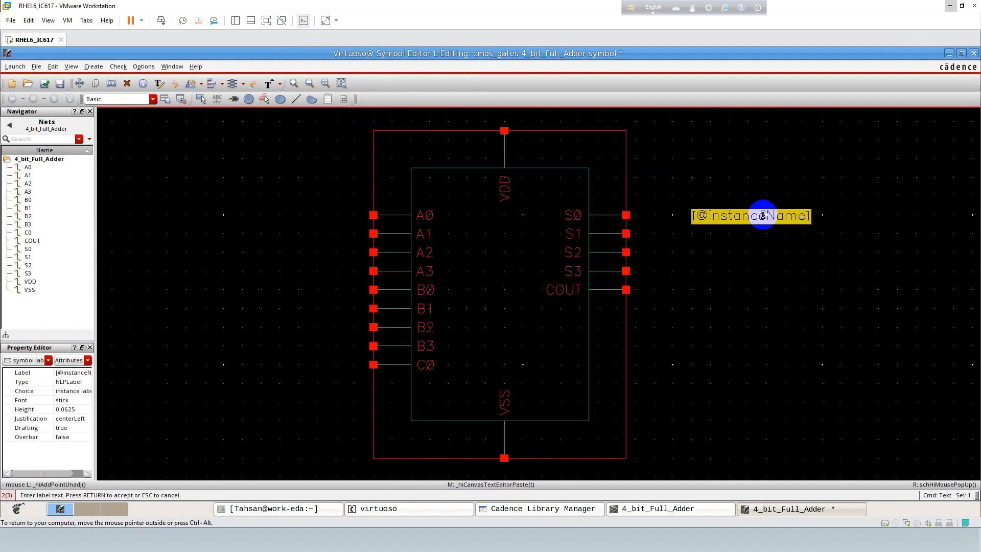
text($)
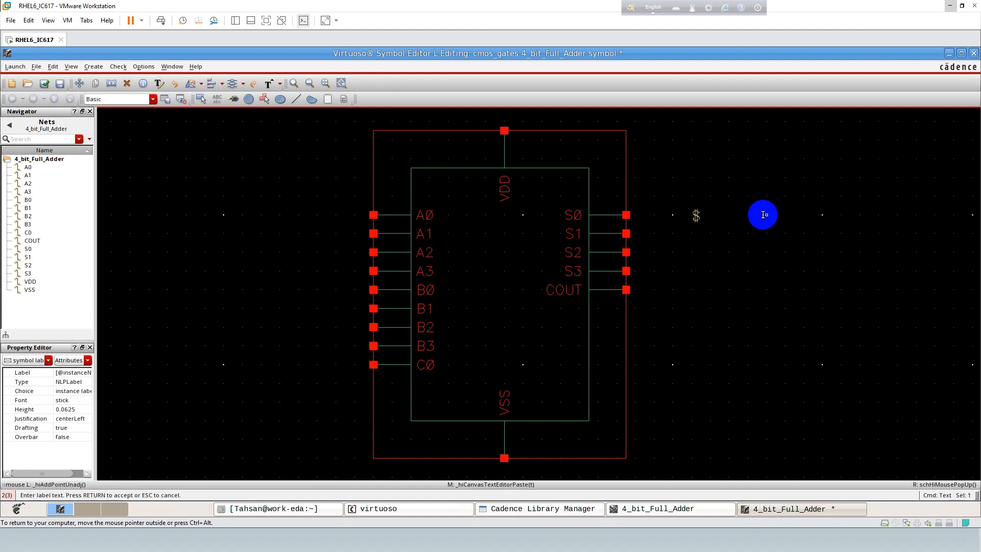
text(_bit)
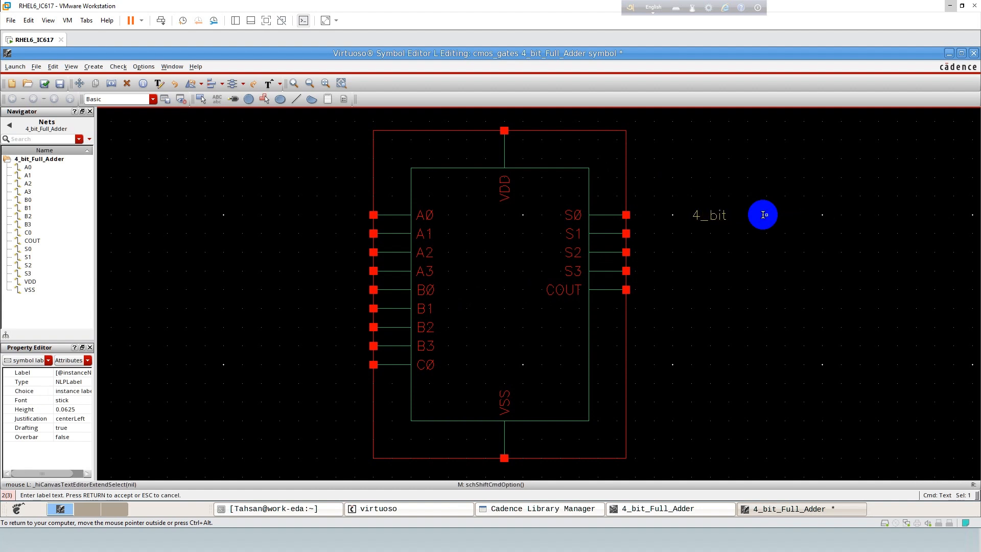
text(_FA)
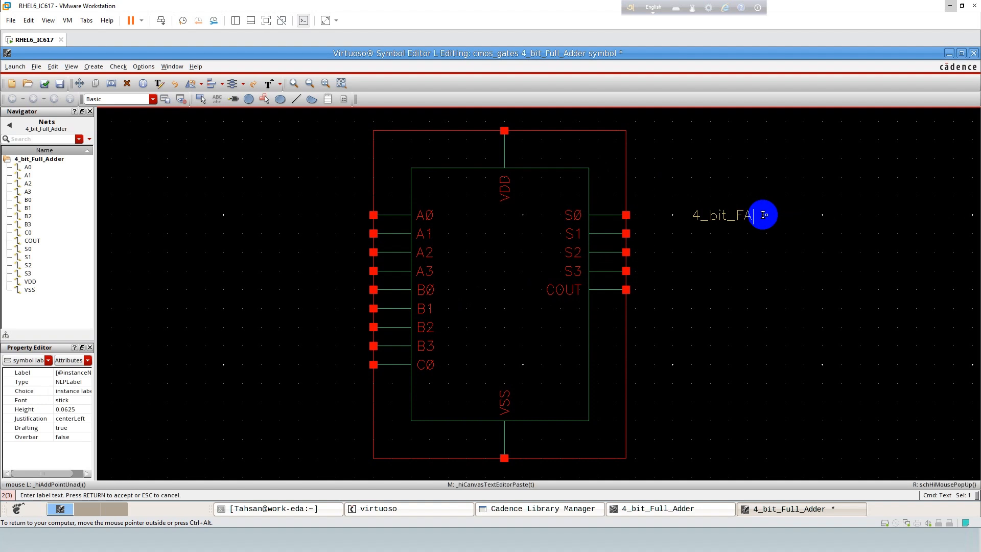
click(769, 254)
drag(718, 214, 498, 294)
click(490, 285)
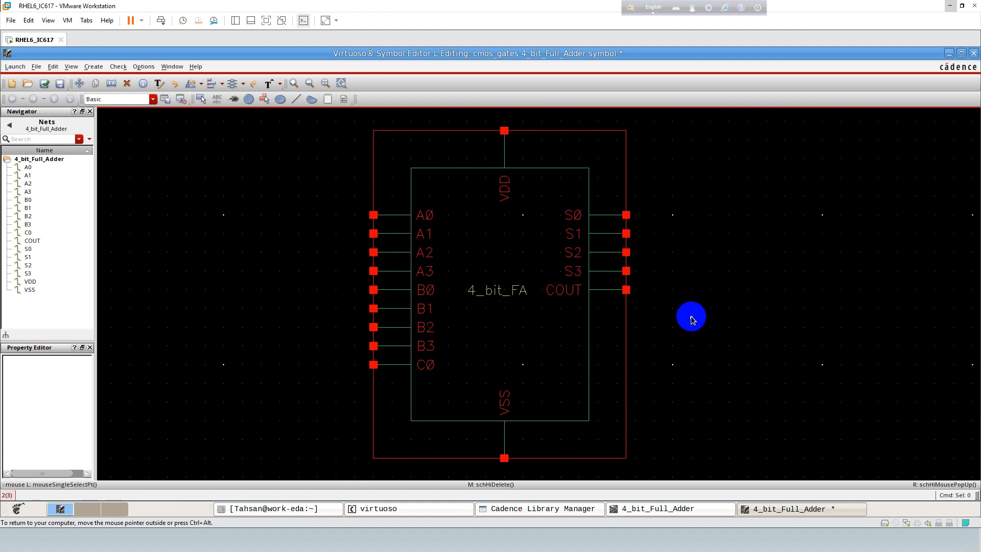
Step: Stretch the output pins S0 to S3 and COUT down together to centre them on the symbol's right edge, and save the symbol
drag(691, 308, 530, 193)
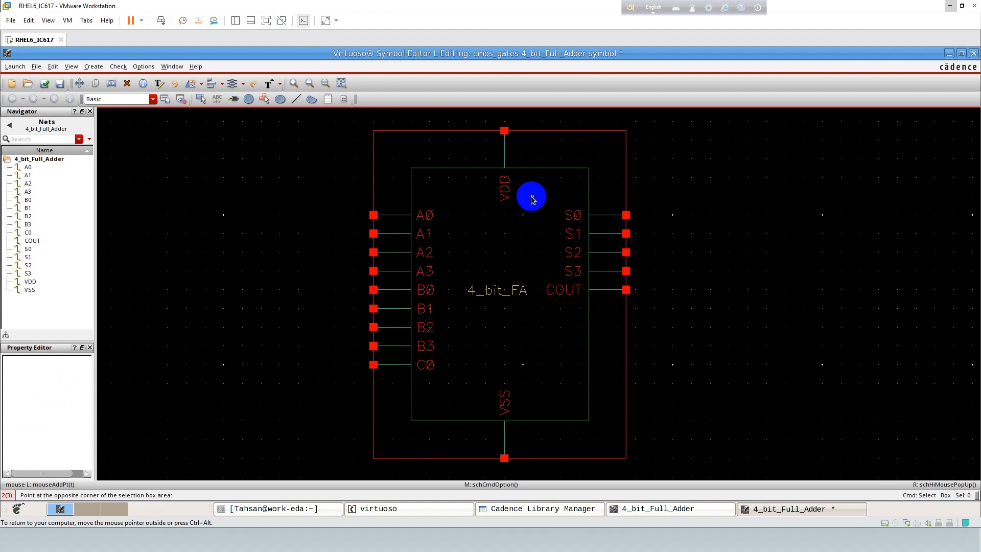
key(s)
click(627, 259)
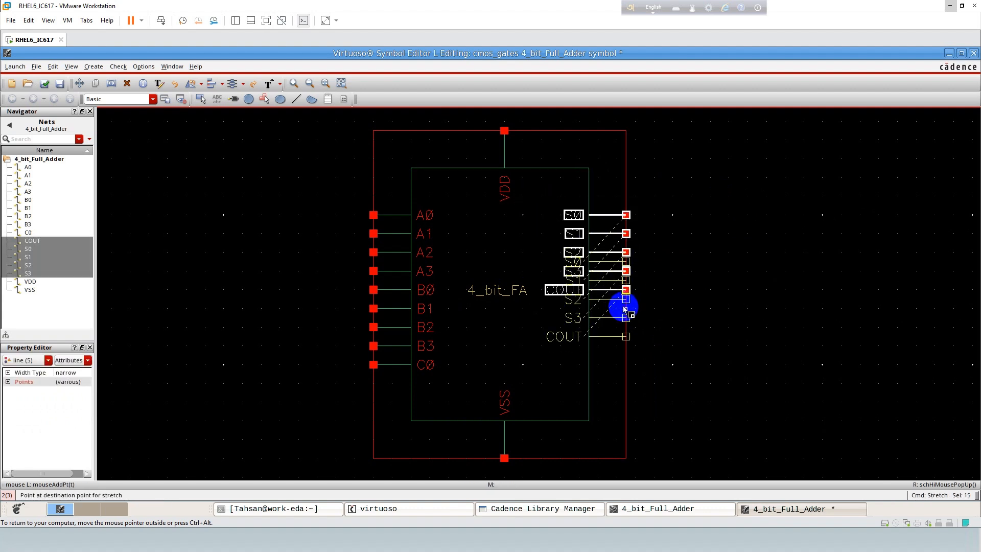
click(626, 306)
key(Escape)
key(f)
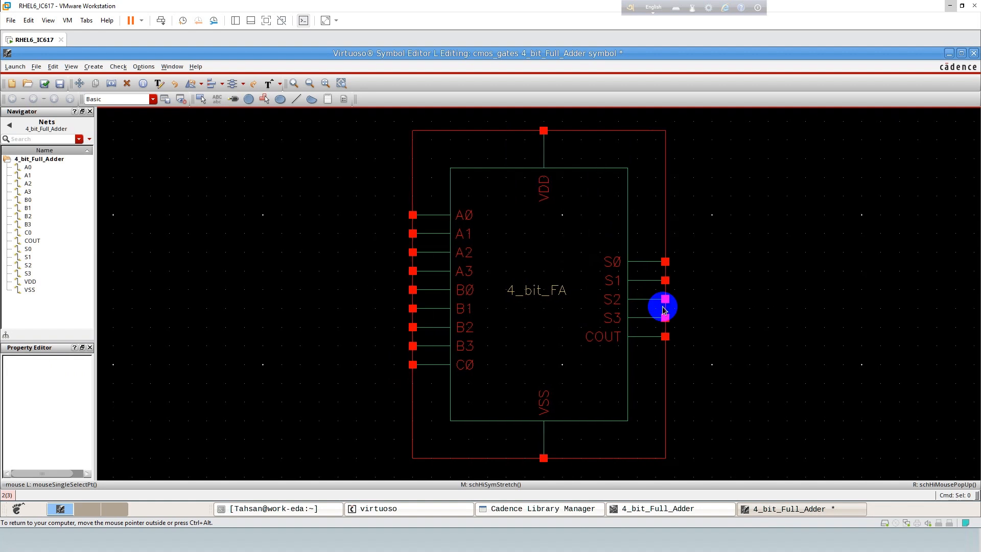
click(60, 84)
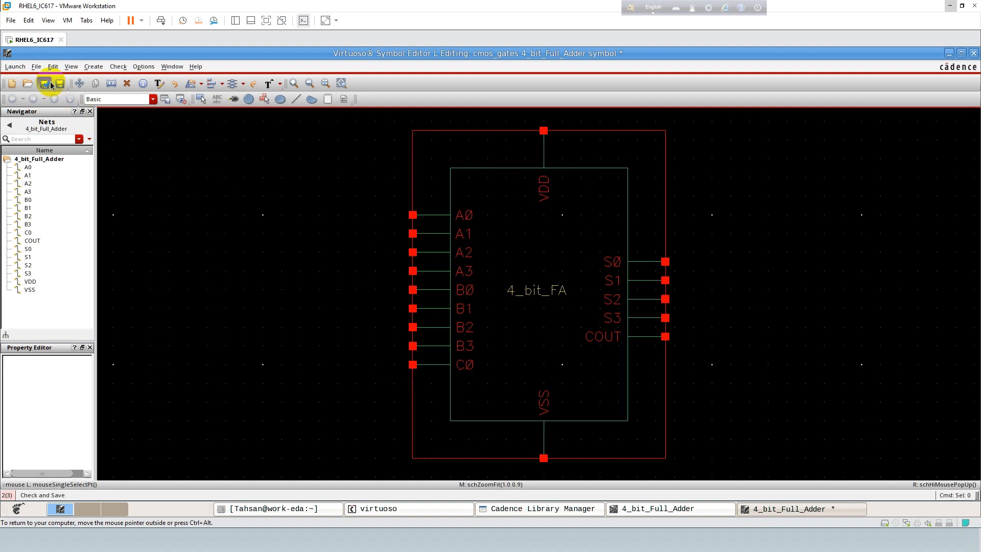